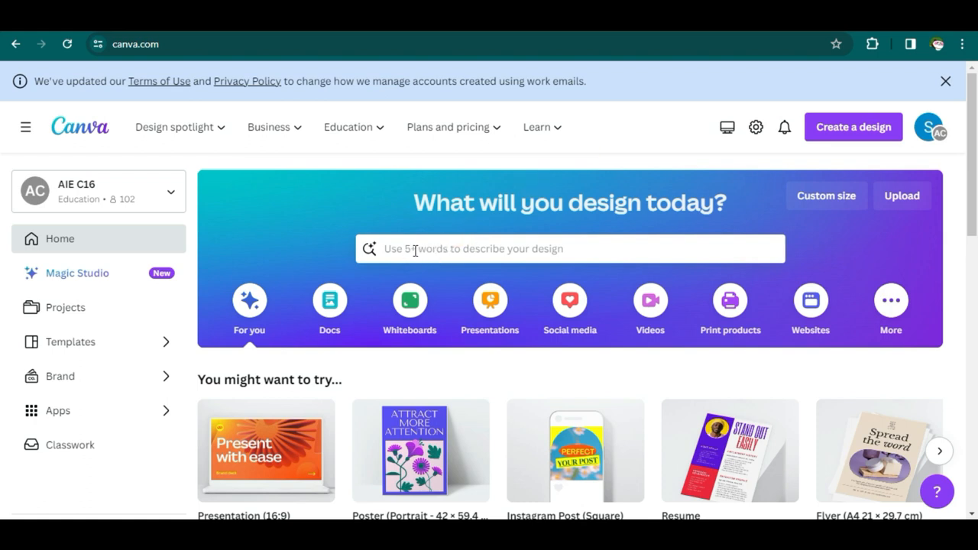
- Search templates for 'portfolio photography' and open the Beige Modern Photography Portfolio Presentation preview
{"action": "left_click", "coordinate": [414, 251]}
{"action": "type", "text": "portfolio"}
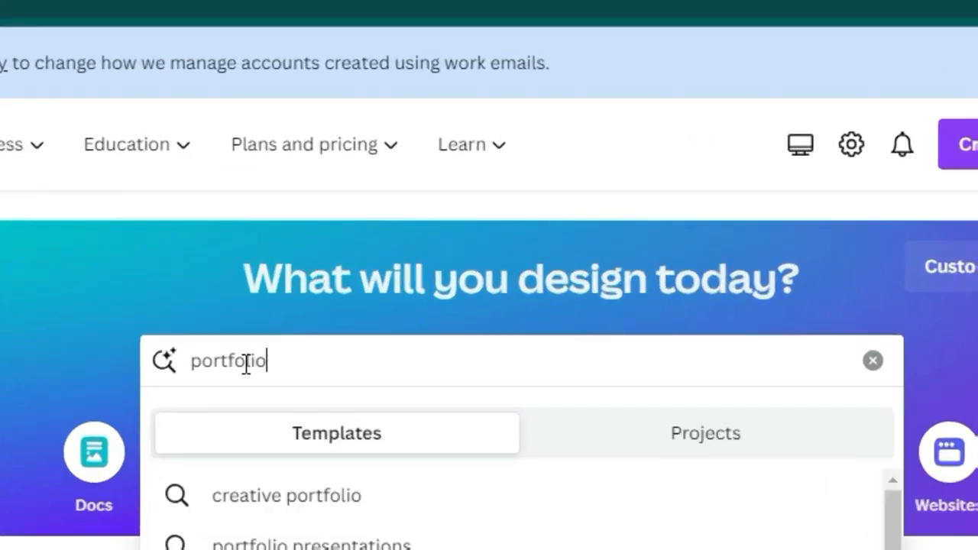
{"action": "type", "text": " photograp"}
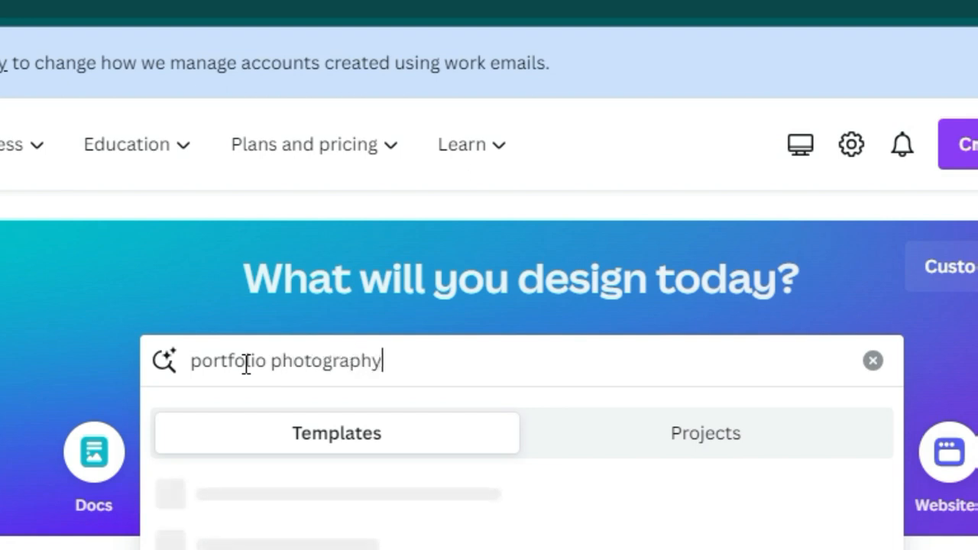
{"action": "type", "text": "hy"}
{"action": "key", "text": "Return"}
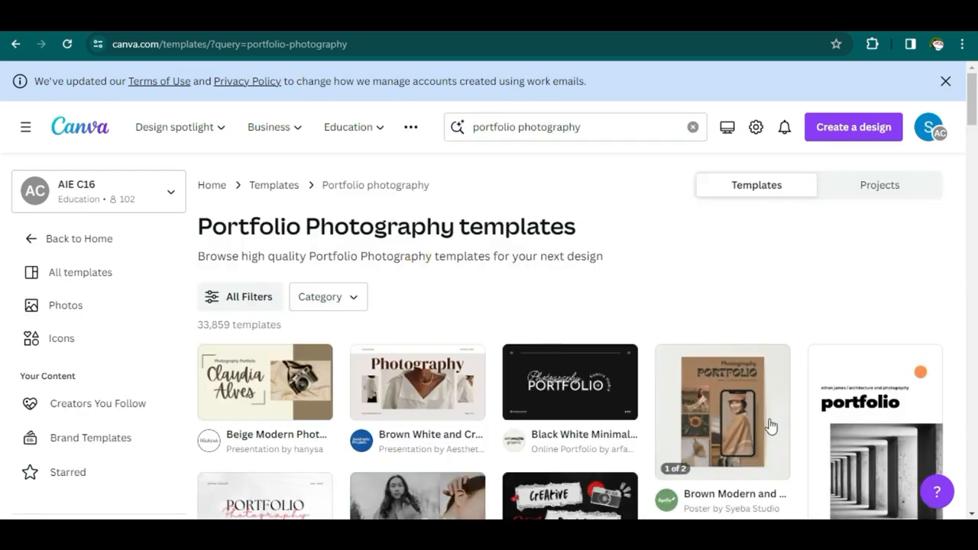
{"action": "scroll", "coordinate": [802, 332], "scroll_direction": "down", "scroll_amount": 1}
{"action": "scroll", "coordinate": [841, 336], "scroll_direction": "down", "scroll_amount": 2}
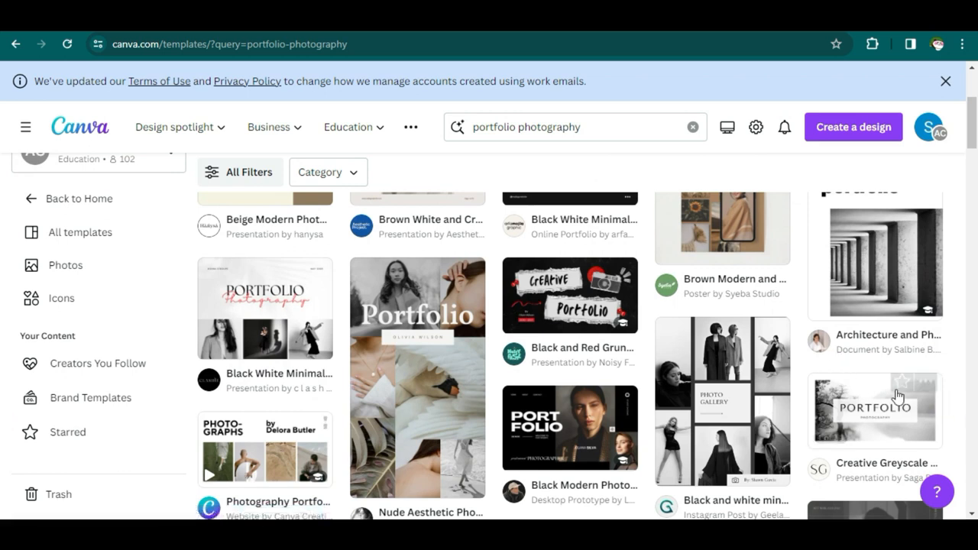
{"action": "scroll", "coordinate": [866, 397], "scroll_direction": "down", "scroll_amount": 2}
{"action": "scroll", "coordinate": [868, 394], "scroll_direction": "up", "scroll_amount": 5}
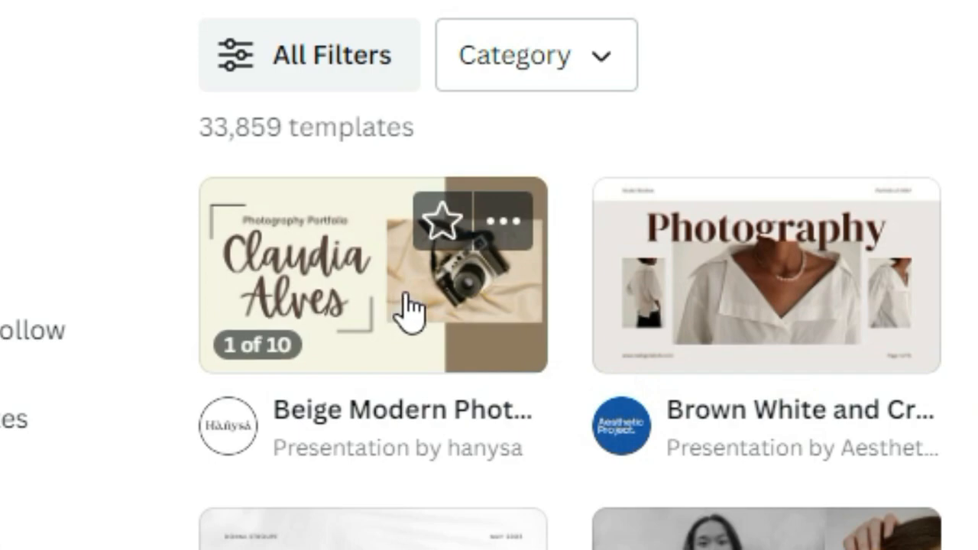
{"action": "left_click", "coordinate": [410, 309]}
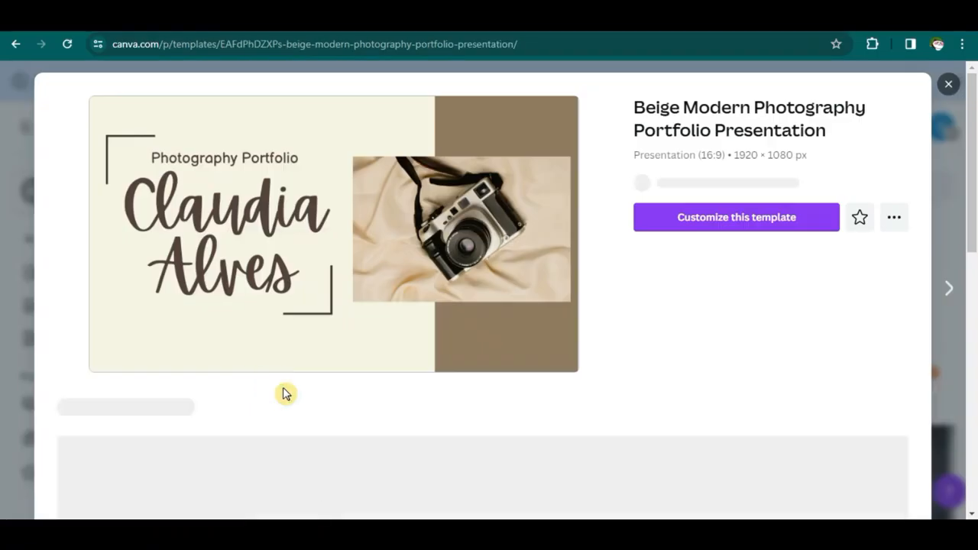
- Look through the template's pages, including Project 02, then customize it into a new design
{"action": "left_click", "coordinate": [611, 426]}
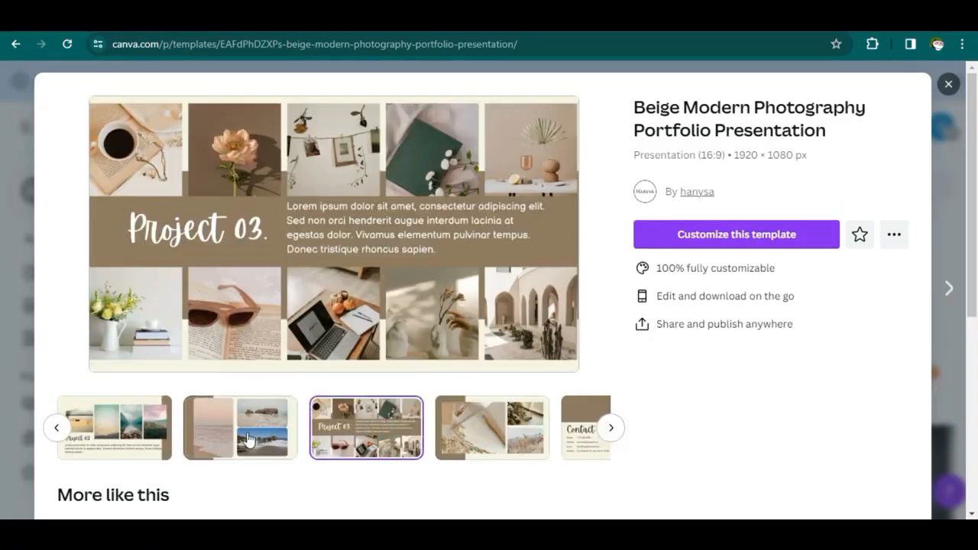
{"action": "left_click", "coordinate": [127, 436]}
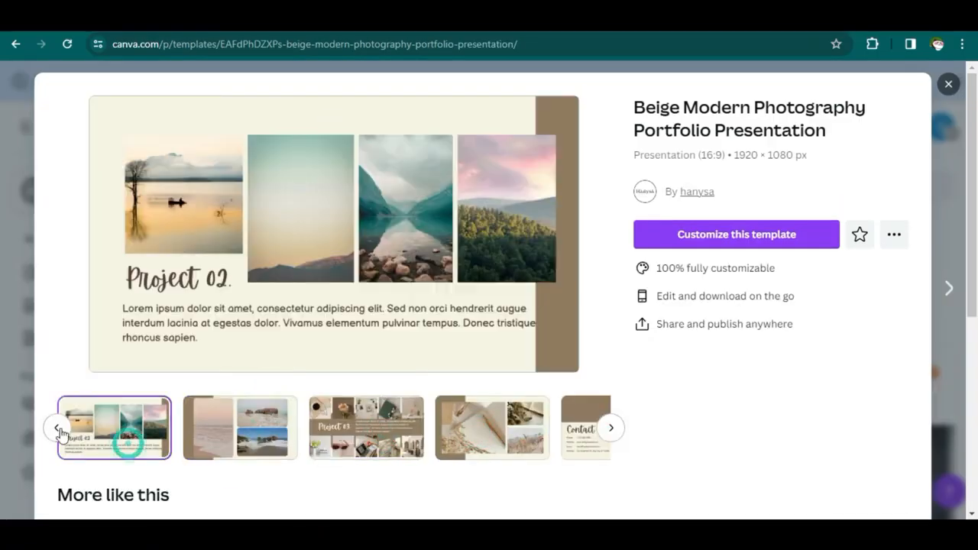
{"action": "left_click", "coordinate": [729, 236]}
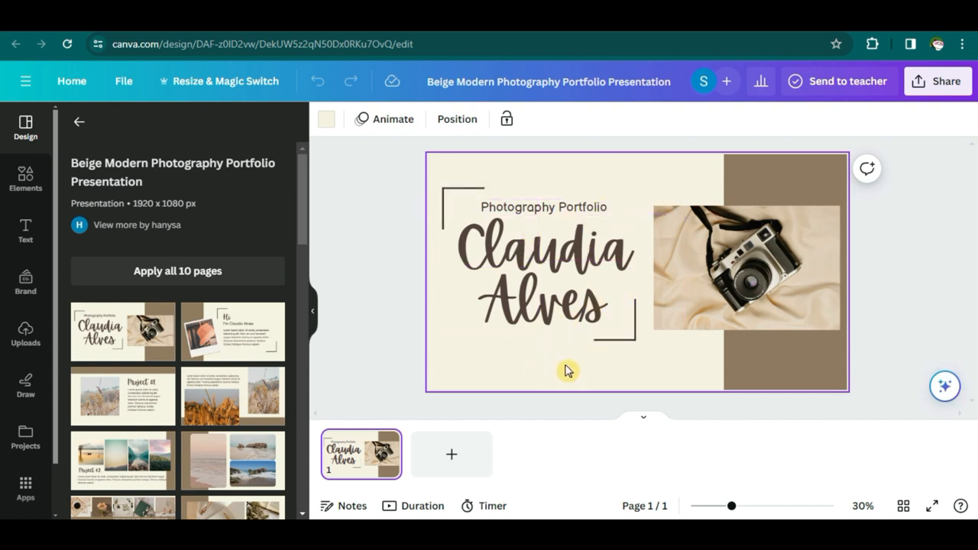
{"action": "left_click", "coordinate": [502, 356]}
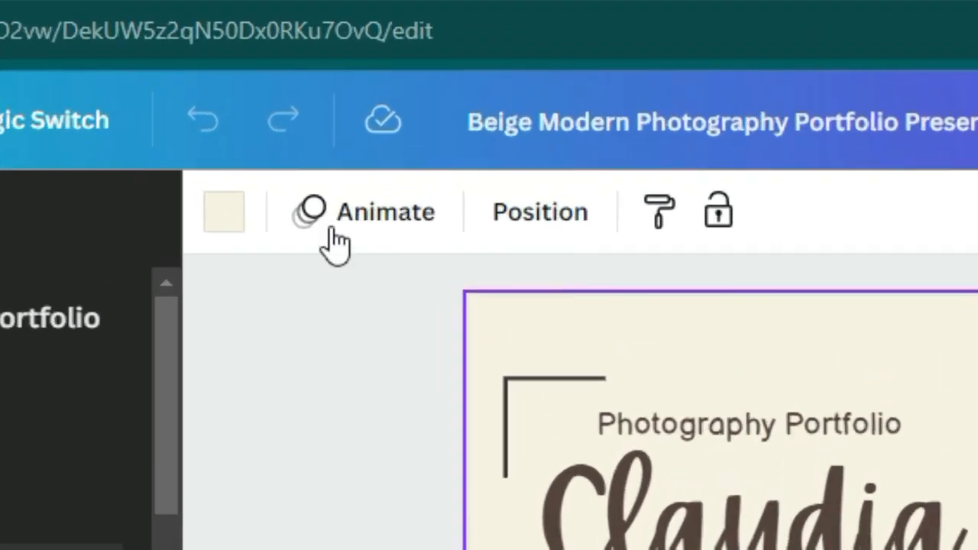
- Make the cover slide's background orange and its brown right-hand panel yellow
{"action": "left_click", "coordinate": [226, 216]}
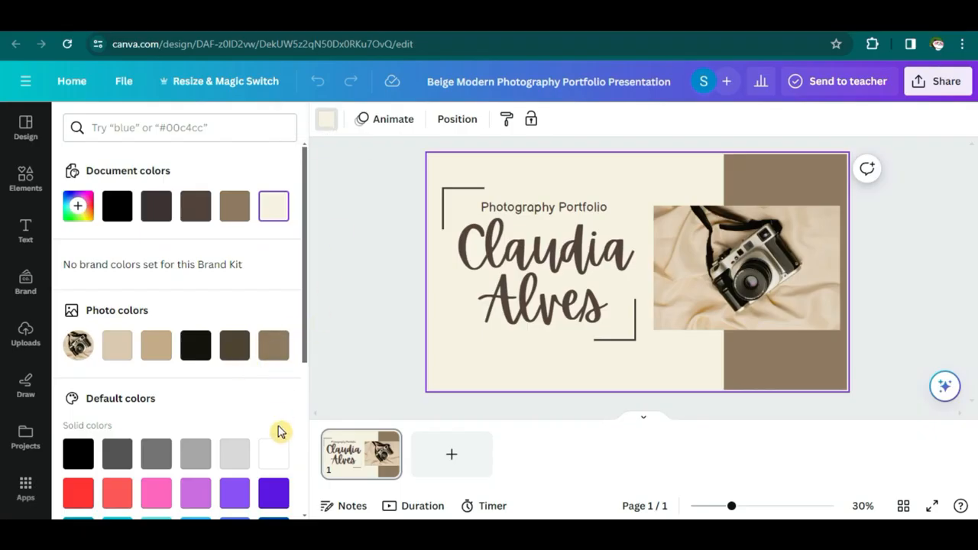
{"action": "scroll", "coordinate": [280, 428], "scroll_direction": "down", "scroll_amount": 2}
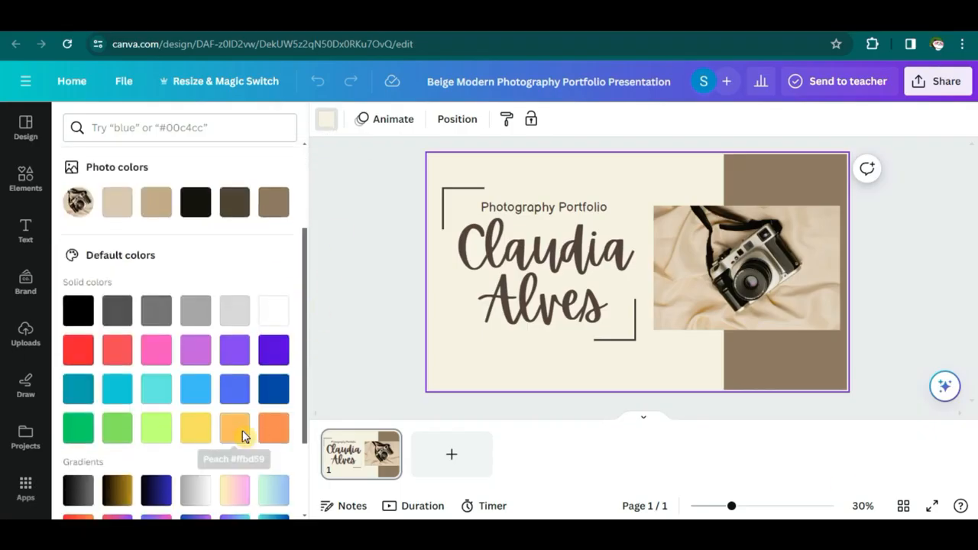
{"action": "left_click", "coordinate": [234, 429]}
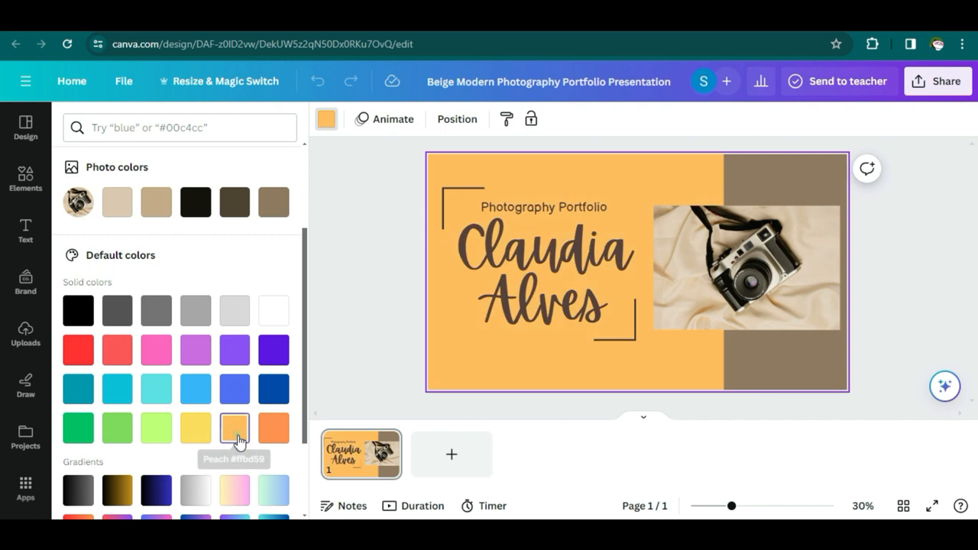
{"action": "left_click", "coordinate": [761, 372]}
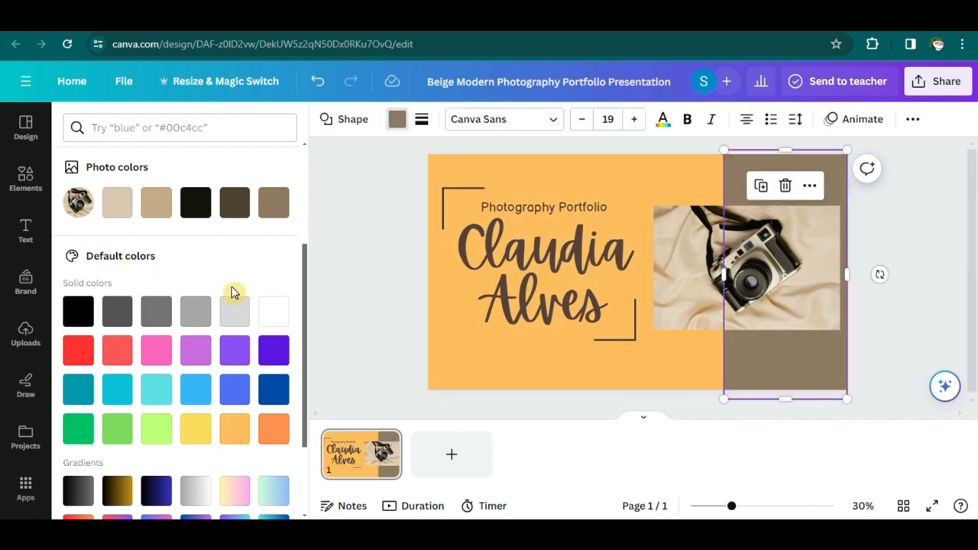
{"action": "left_click", "coordinate": [195, 429]}
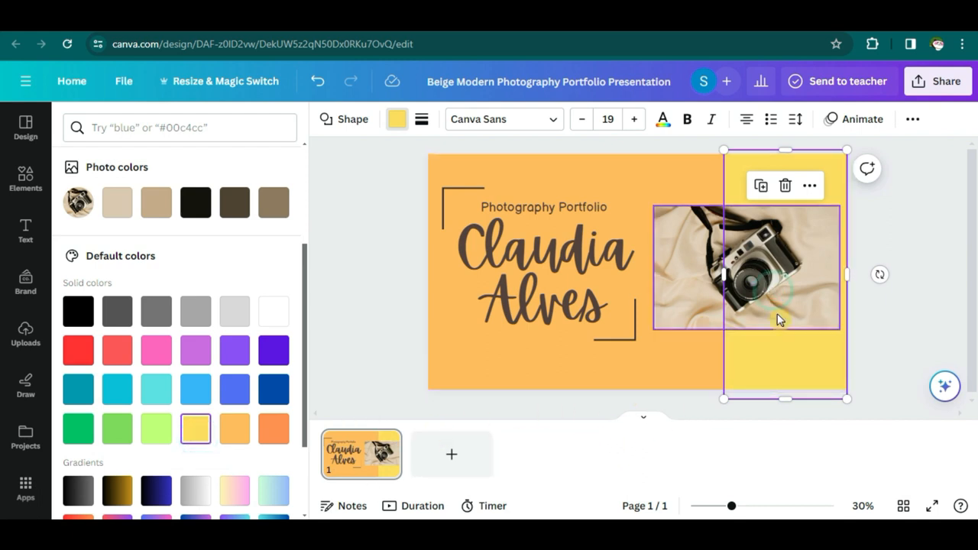
{"action": "double_click", "coordinate": [722, 248]}
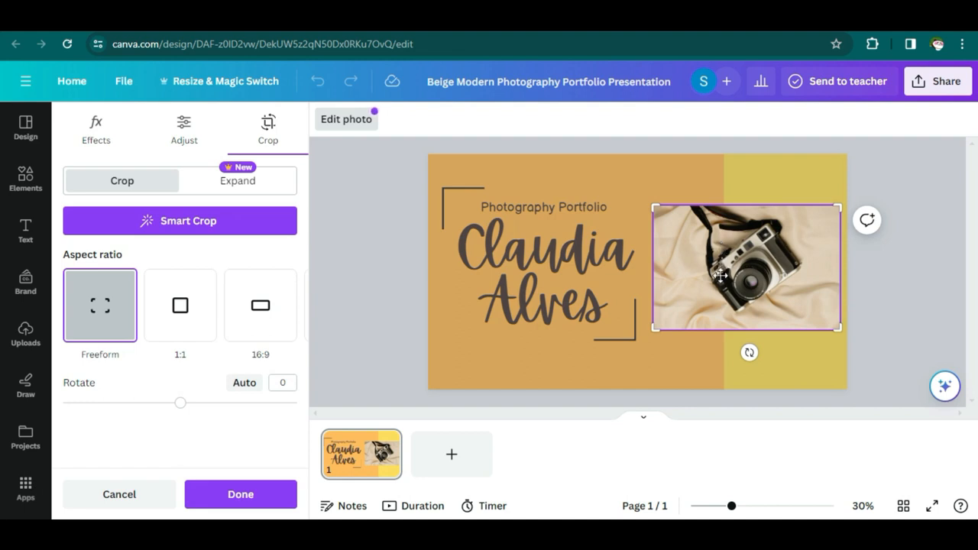
- Browse the Elements library categories and uploads, then filter the results to Photos
{"action": "left_click", "coordinate": [24, 182]}
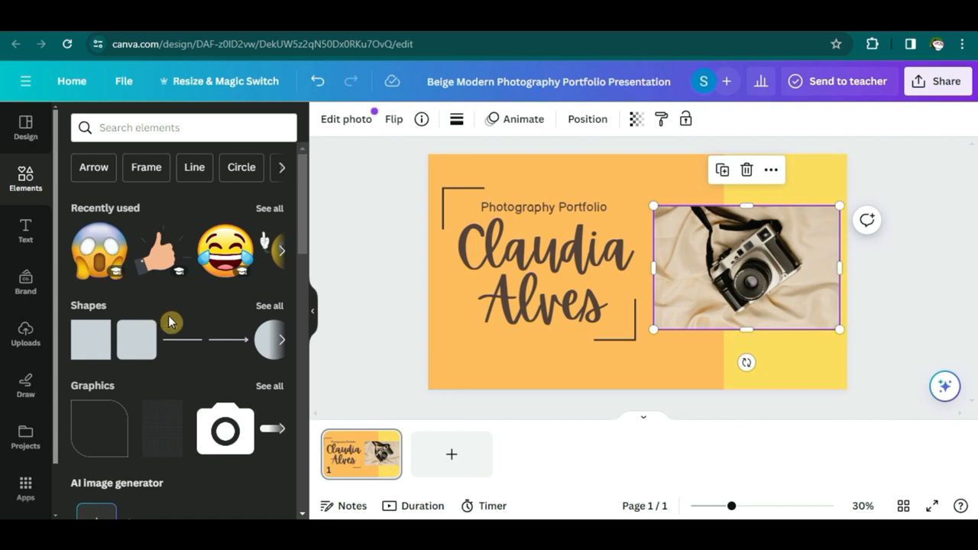
{"action": "left_click", "coordinate": [283, 168]}
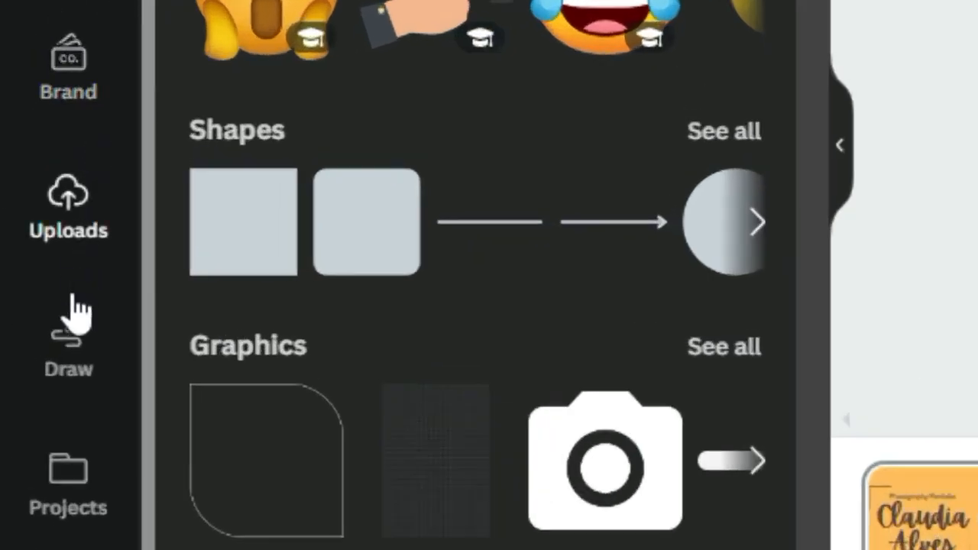
{"action": "left_click", "coordinate": [70, 222]}
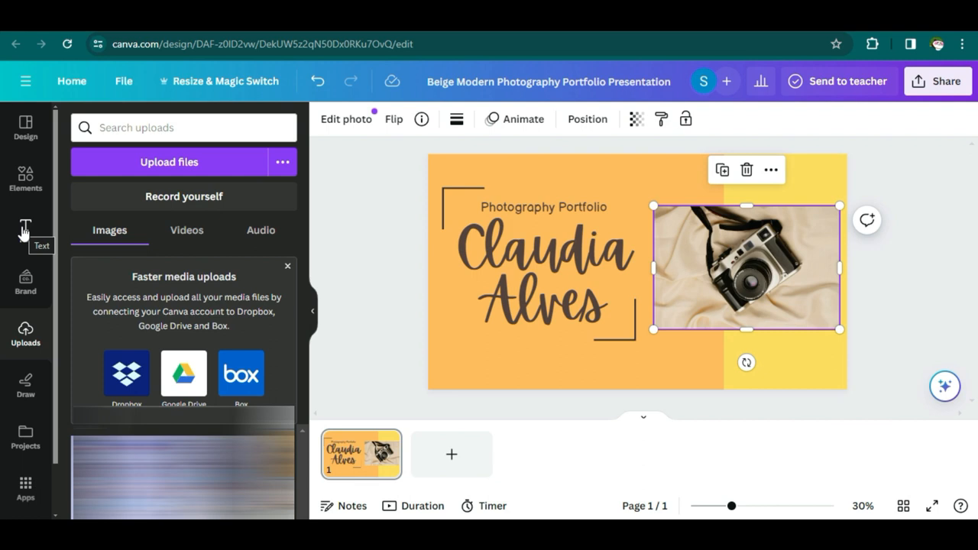
{"action": "left_click", "coordinate": [23, 175]}
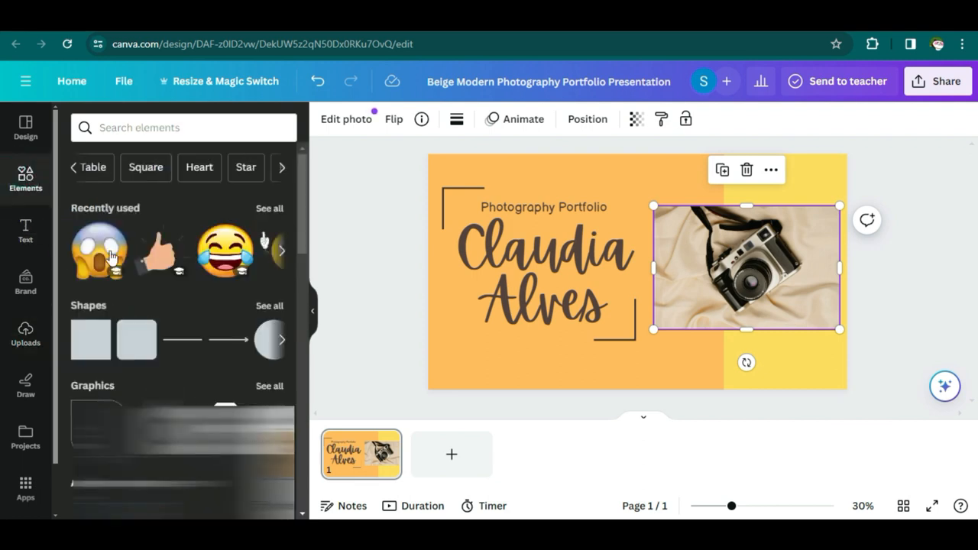
{"action": "left_click", "coordinate": [281, 167]}
{"action": "left_click", "coordinate": [280, 170]}
{"action": "scroll", "coordinate": [170, 315], "scroll_direction": "down", "scroll_amount": 3}
{"action": "scroll", "coordinate": [173, 306], "scroll_direction": "up", "scroll_amount": 3}
{"action": "left_click", "coordinate": [75, 167]}
{"action": "left_click", "coordinate": [95, 167]}
{"action": "left_click", "coordinate": [172, 161]}
- Search photos for 'camera', drop one into the cover's image frame and enlarge it slightly
{"action": "double_click", "coordinate": [113, 128]}
{"action": "type", "text": "camera"}
{"action": "key", "text": "Return"}
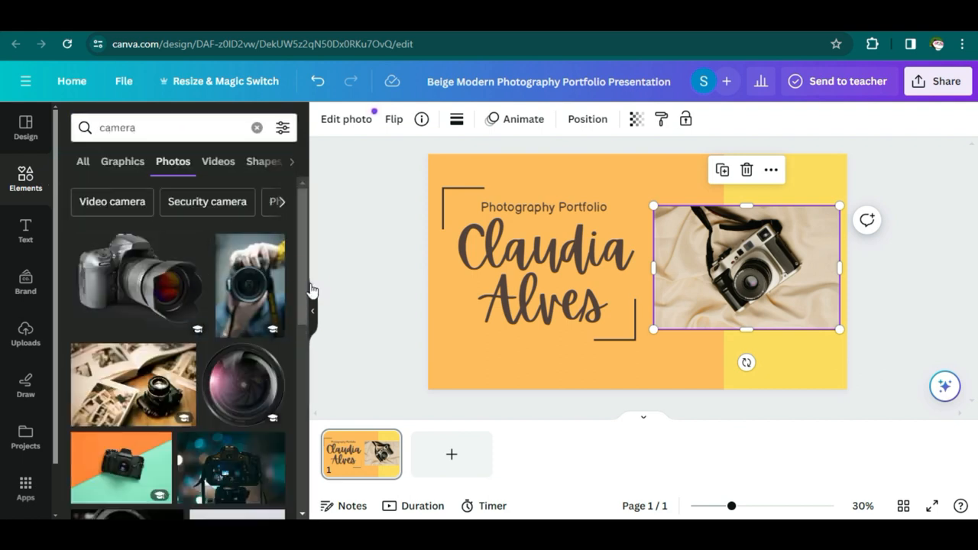
{"action": "scroll", "coordinate": [306, 320], "scroll_direction": "down", "scroll_amount": 4}
{"action": "left_click_drag", "start_coordinate": [227, 353], "coordinate": [736, 327]}
{"action": "left_click_drag", "start_coordinate": [655, 329], "coordinate": [651, 331]}
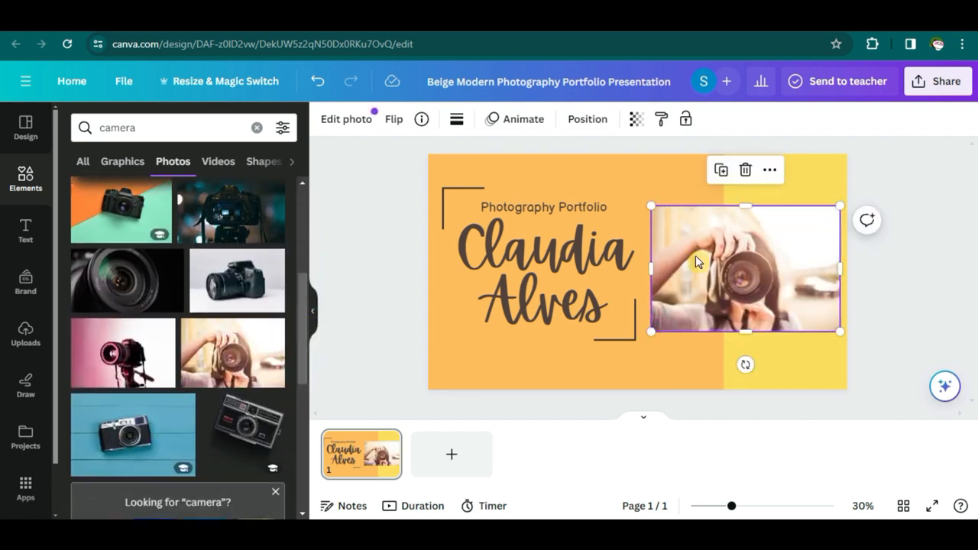
{"action": "double_click", "coordinate": [582, 263]}
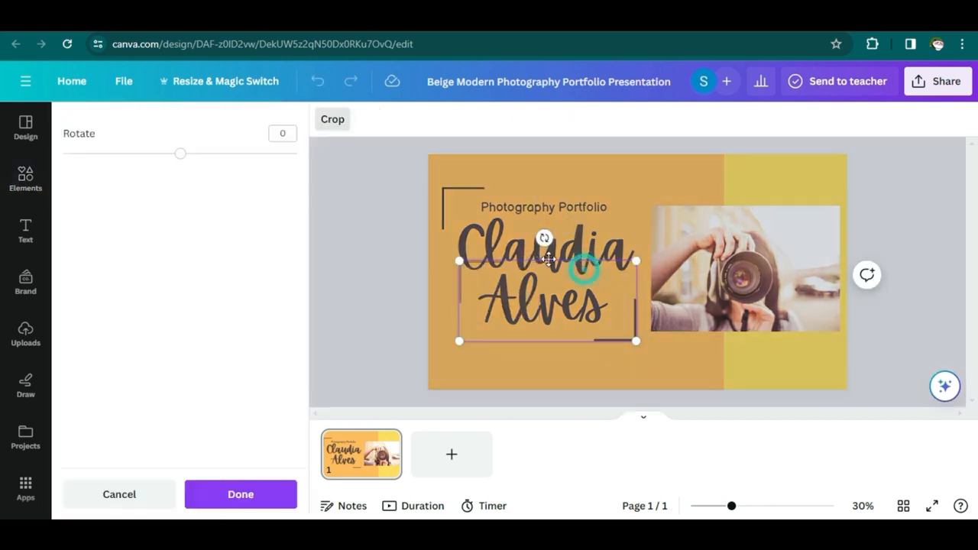
- Replace the cover's sample name with the portfolio owner's name and add a blank second page
{"action": "left_click", "coordinate": [541, 255]}
{"action": "double_click", "coordinate": [547, 256]}
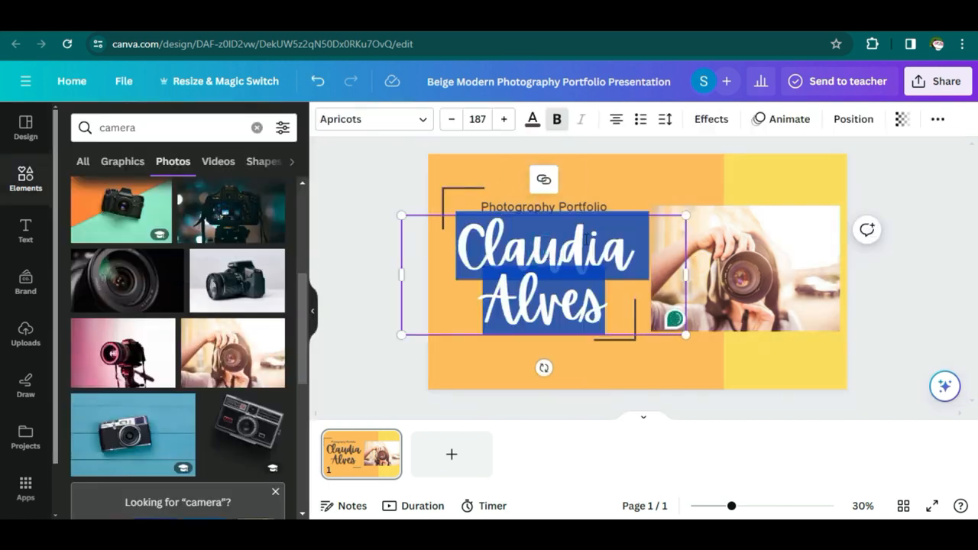
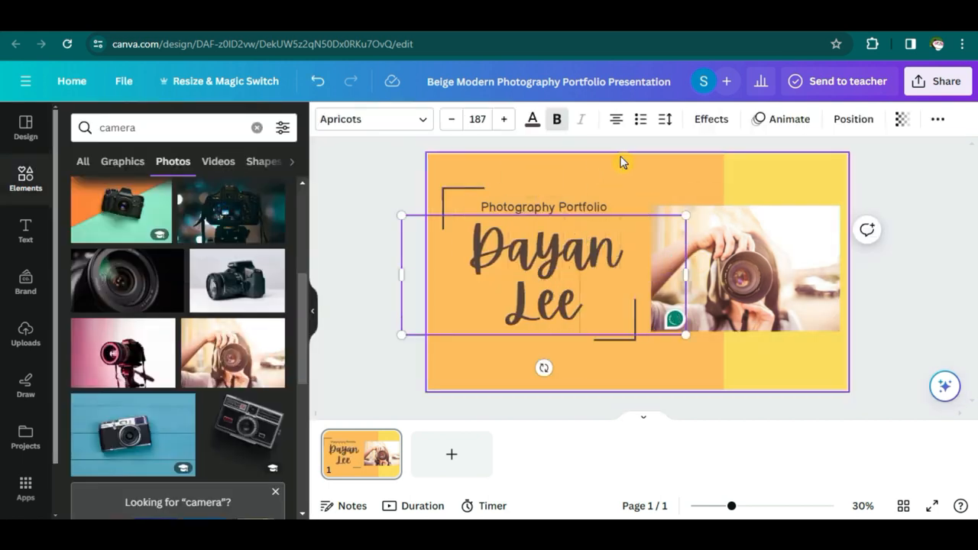
{"action": "left_click", "coordinate": [782, 375]}
{"action": "left_click", "coordinate": [576, 413]}
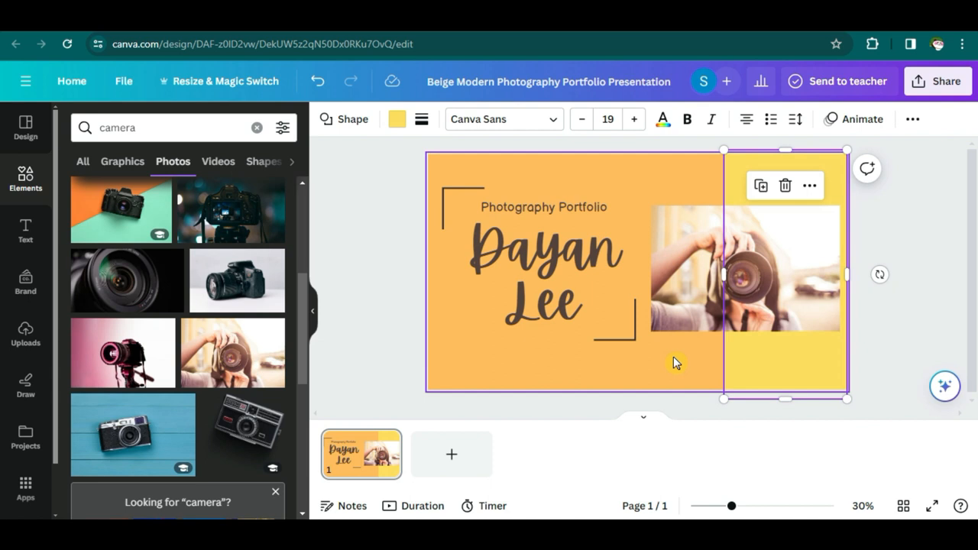
{"action": "left_click", "coordinate": [468, 461]}
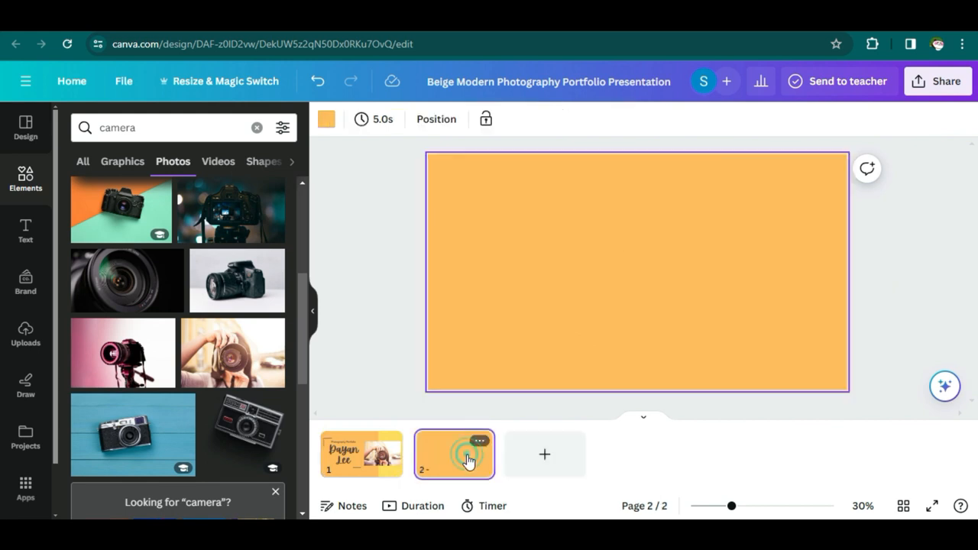
- Apply the template's 'Hi' introduction layout to page 2 from the Design panel
{"action": "scroll", "coordinate": [306, 348], "scroll_direction": "up", "scroll_amount": 3}
{"action": "scroll", "coordinate": [306, 338], "scroll_direction": "up", "scroll_amount": 1}
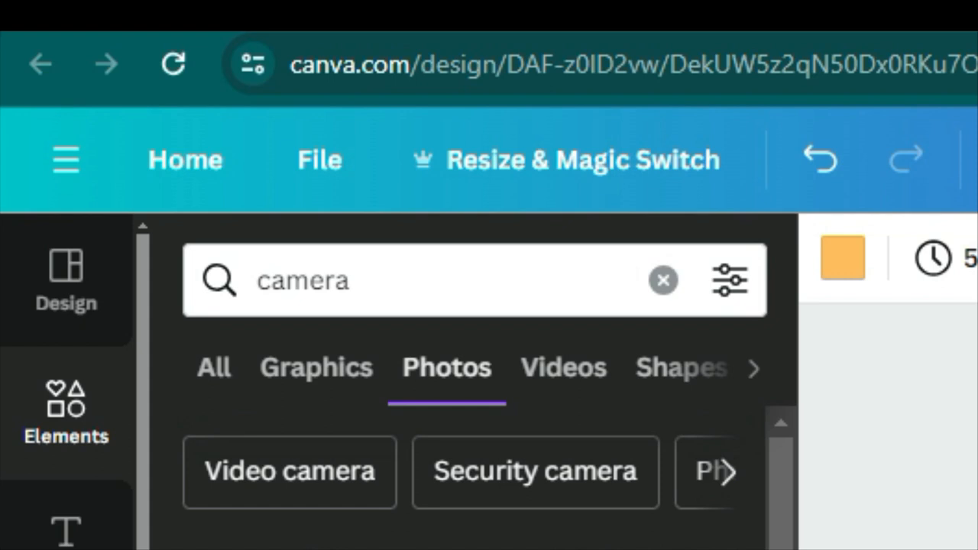
{"action": "left_click", "coordinate": [67, 294]}
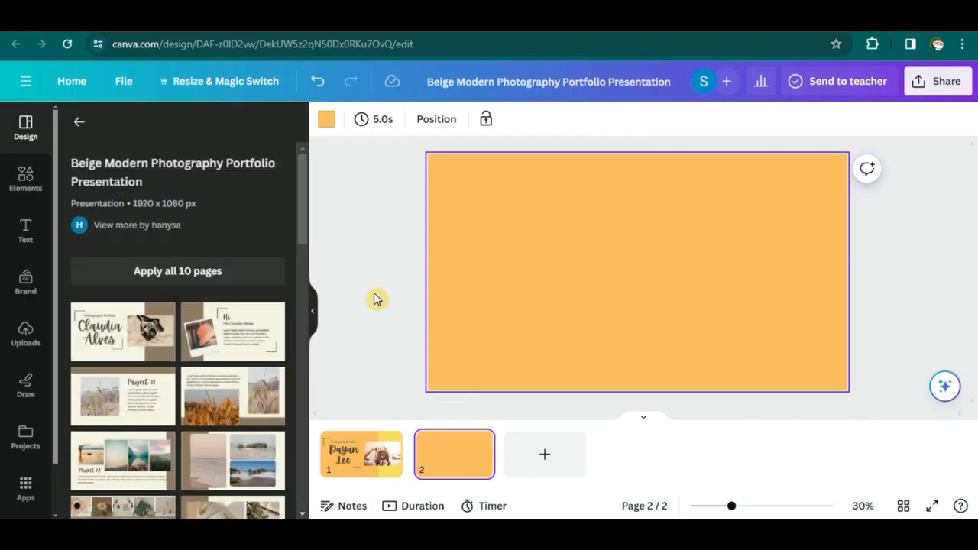
{"action": "left_click", "coordinate": [229, 334]}
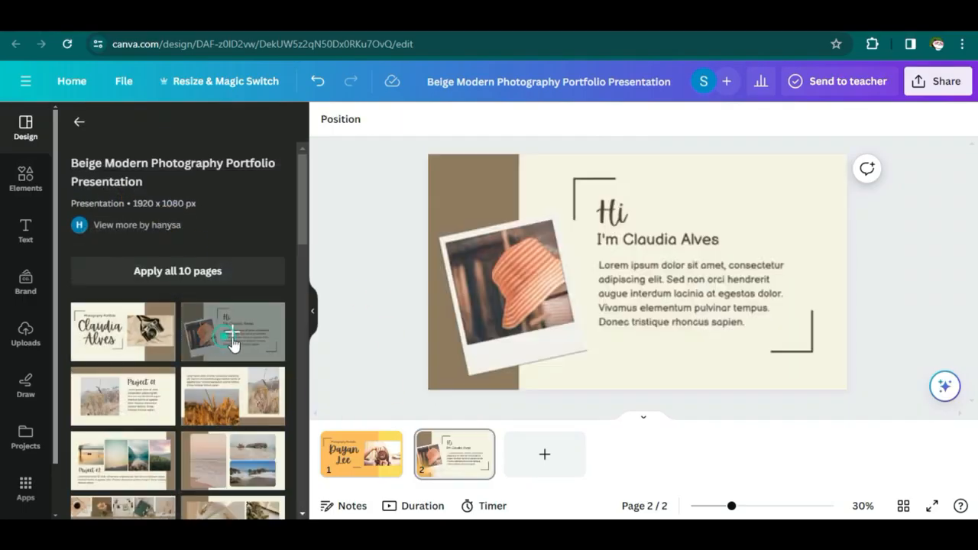
{"action": "left_click", "coordinate": [458, 438]}
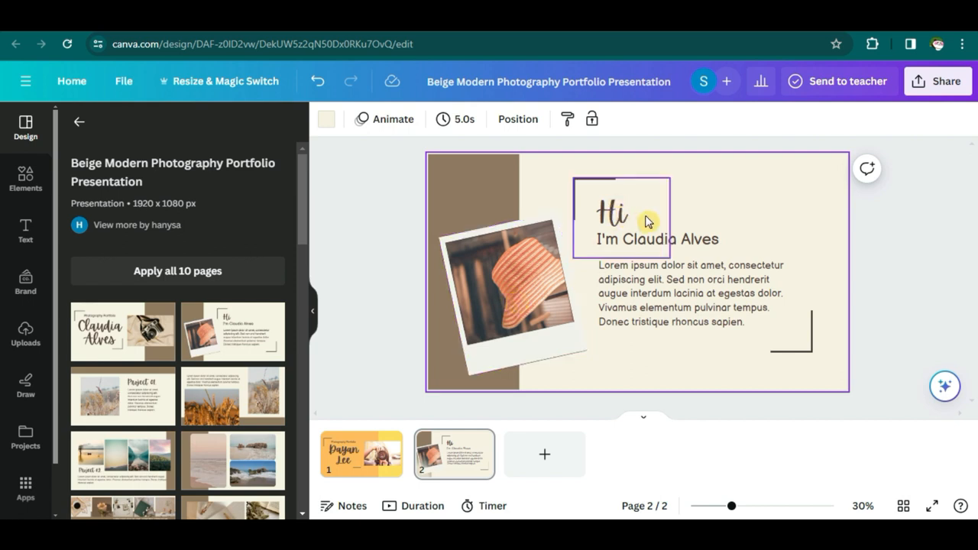
- Replace the greeting's sample name with the portfolio owner's name
{"action": "left_click", "coordinate": [712, 247]}
{"action": "left_click", "coordinate": [725, 246]}
{"action": "left_click", "coordinate": [688, 243]}
{"action": "left_click_drag", "start_coordinate": [622, 239], "coordinate": [722, 239]}
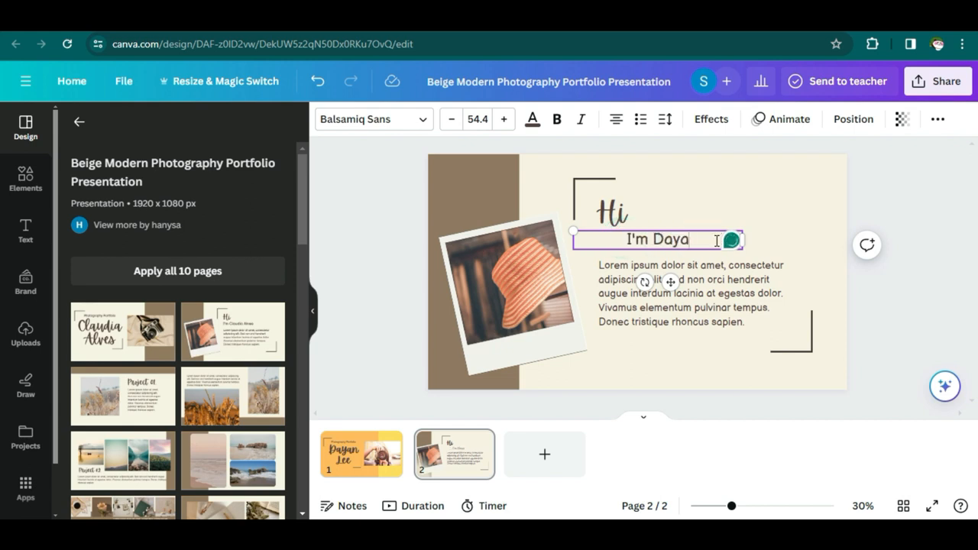
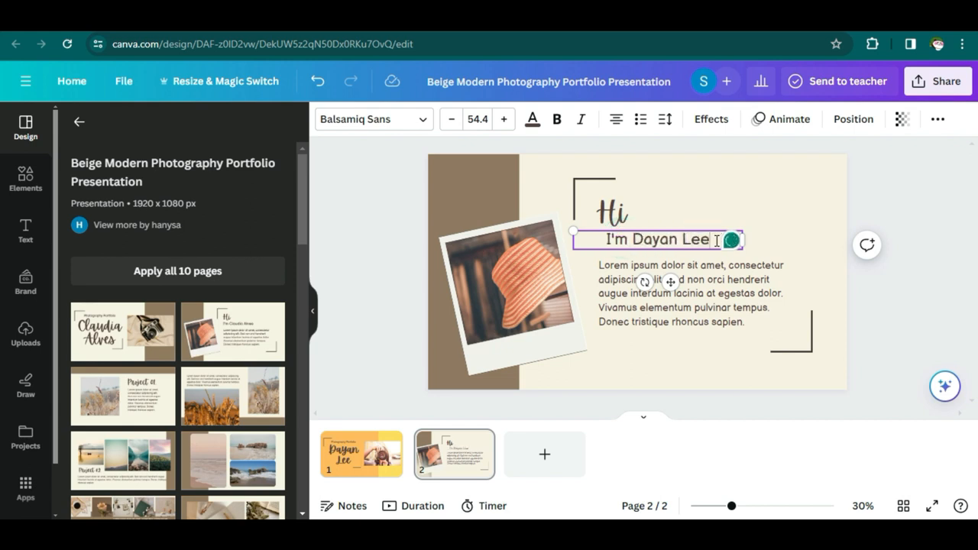
- Paste the full photography description from the notes into the placeholder paragraph, then undo it
{"action": "left_click", "coordinate": [768, 273]}
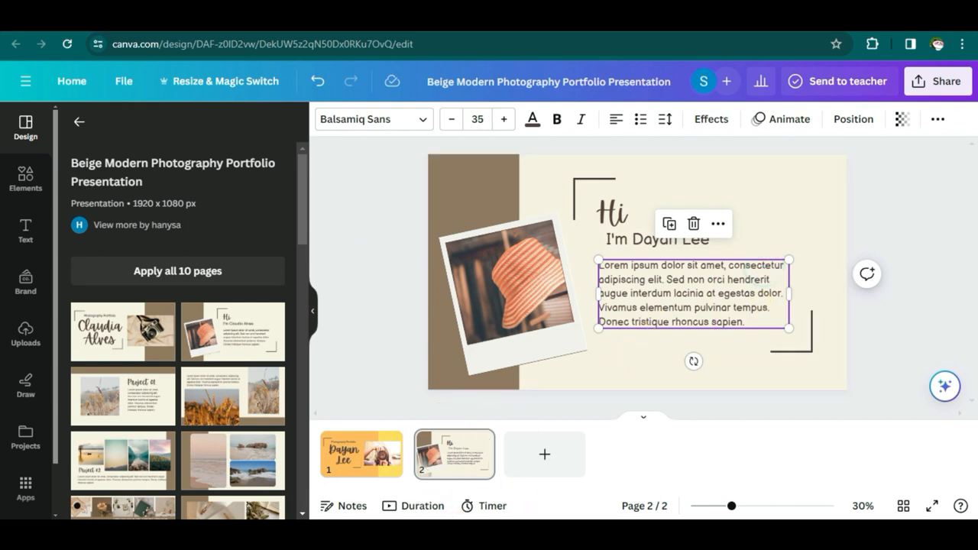
{"action": "key", "text": "alt+Tab"}
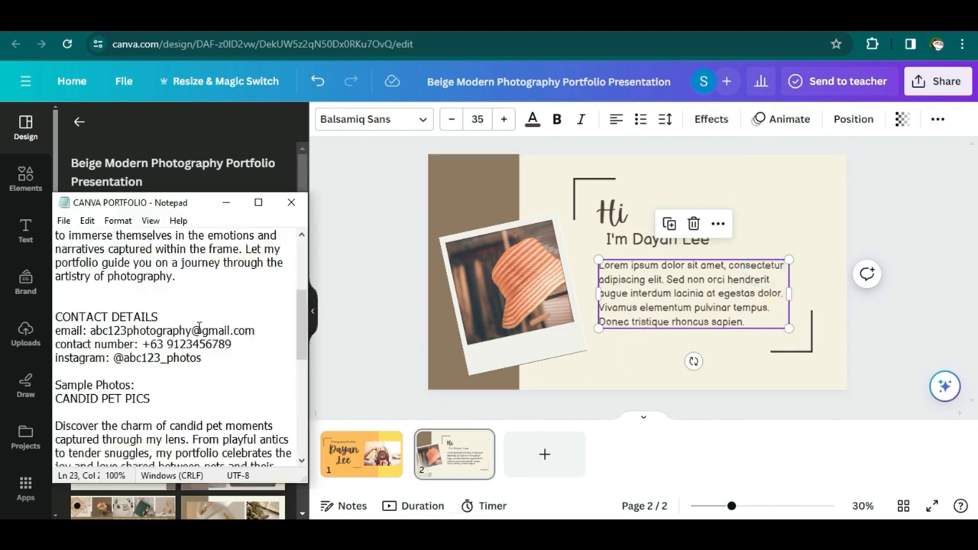
{"action": "scroll", "coordinate": [199, 327], "scroll_direction": "up", "scroll_amount": 4}
{"action": "left_click_drag", "start_coordinate": [215, 450], "coordinate": [55, 276]}
{"action": "key", "text": "ctrl+c"}
{"action": "key", "text": "alt+Tab"}
{"action": "double_click", "coordinate": [708, 283]}
{"action": "key", "text": "ctrl+v"}
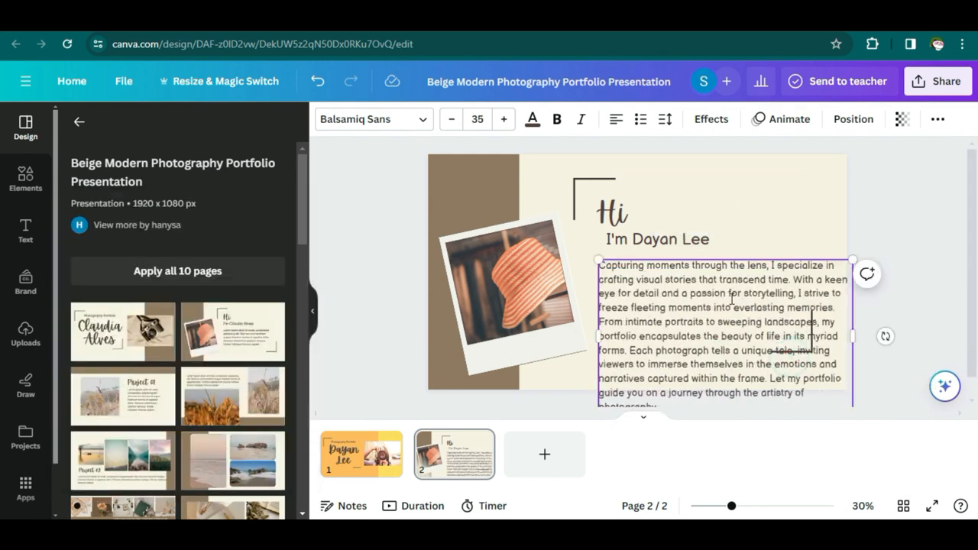
{"action": "key", "text": "ctrl+z"}
{"action": "key", "text": "ctrl+z"}
- Paste a shorter part of the description into the paragraph and append its last sentence
{"action": "key", "text": "alt+Tab"}
{"action": "left_click", "coordinate": [198, 393]}
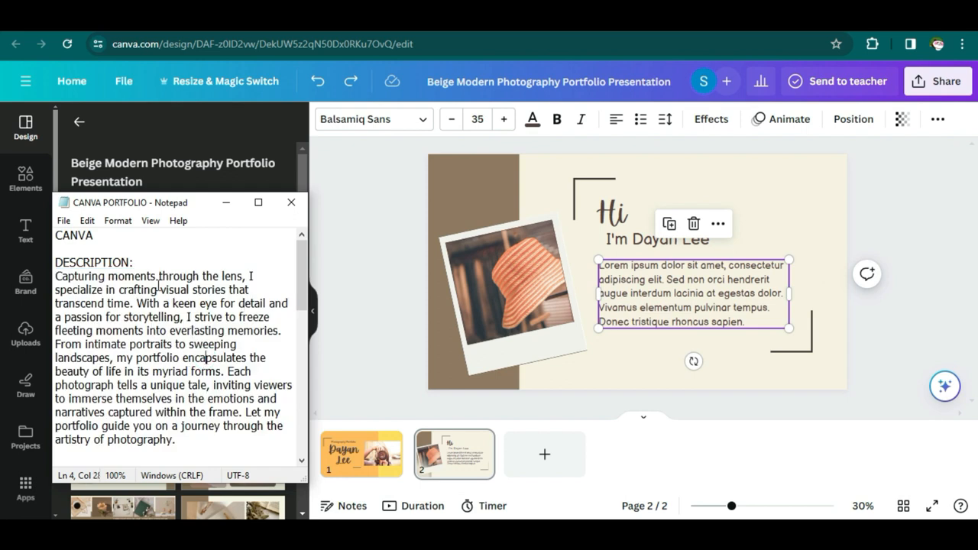
{"action": "left_click_drag", "start_coordinate": [281, 329], "coordinate": [55, 276]}
{"action": "key", "text": "ctrl+c"}
{"action": "key", "text": "alt+Tab"}
{"action": "double_click", "coordinate": [719, 302]}
{"action": "key", "text": "ctrl+v"}
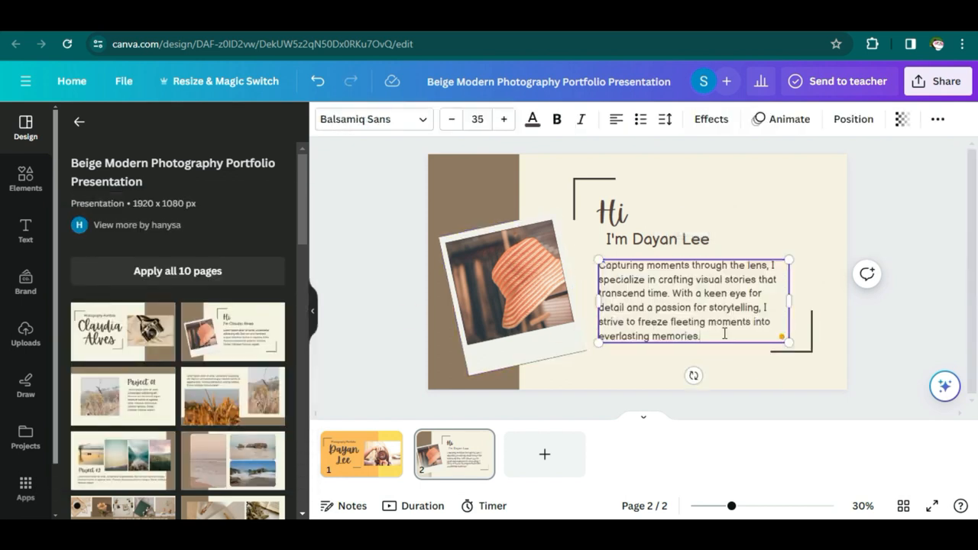
{"action": "key", "text": "alt+Tab"}
{"action": "left_click_drag", "start_coordinate": [165, 410], "coordinate": [221, 441]}
{"action": "key", "text": "ctrl+c"}
{"action": "key", "text": "alt+Tab"}
{"action": "key", "text": "ctrl+v"}
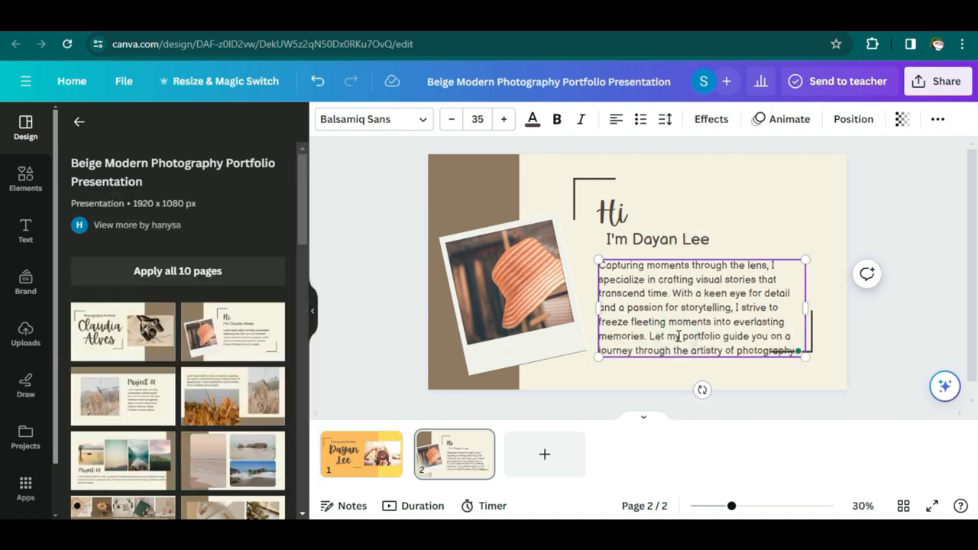
- Realign the top and lower-right corner brackets around the bio text
{"action": "left_click_drag", "start_coordinate": [622, 214], "coordinate": [617, 201]}
{"action": "double_click", "coordinate": [621, 203]}
{"action": "mouse_move", "coordinate": [704, 234]}
{"action": "left_mouse_down"}
{"action": "mouse_move", "coordinate": [697, 216]}
{"action": "mouse_move", "coordinate": [706, 227]}
{"action": "left_mouse_up"}
{"action": "left_click", "coordinate": [719, 260]}
{"action": "left_click", "coordinate": [699, 242]}
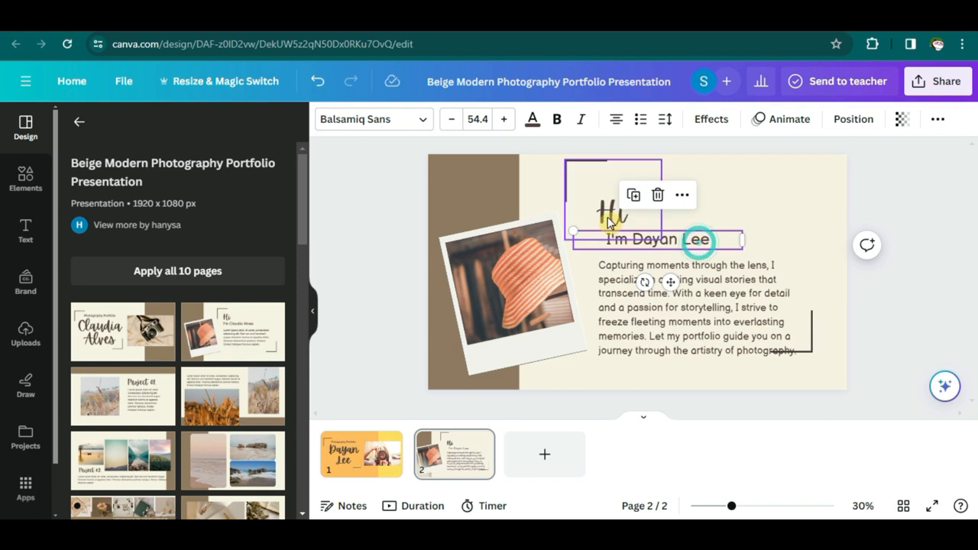
{"action": "left_click", "coordinate": [725, 241]}
{"action": "left_click_drag", "start_coordinate": [731, 284], "coordinate": [743, 311]}
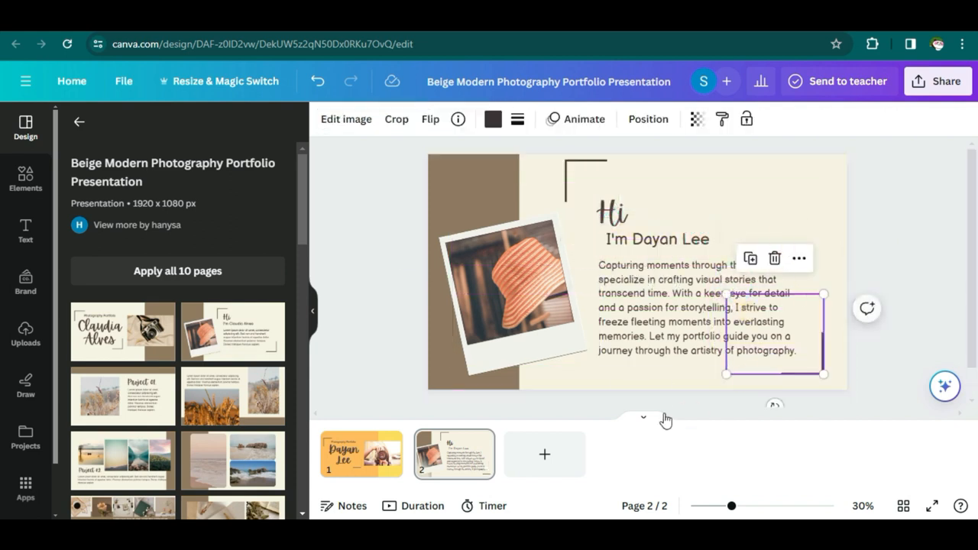
{"action": "left_click", "coordinate": [543, 310]}
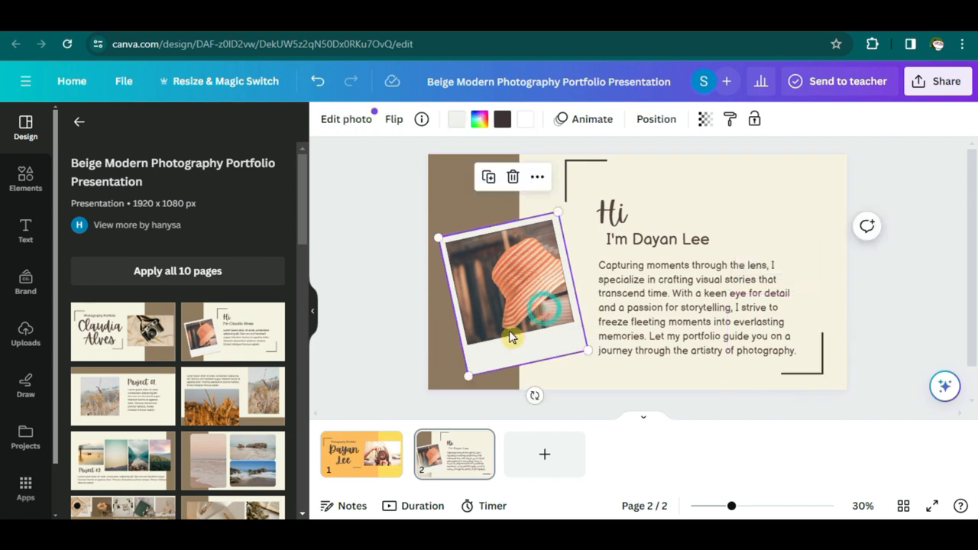
- Search photos for 'woman camera' and drop the sunflower photo into the polaroid frame
{"action": "left_click", "coordinate": [42, 197]}
{"action": "type", "text": "woman camera"}
{"action": "key", "text": "Return"}
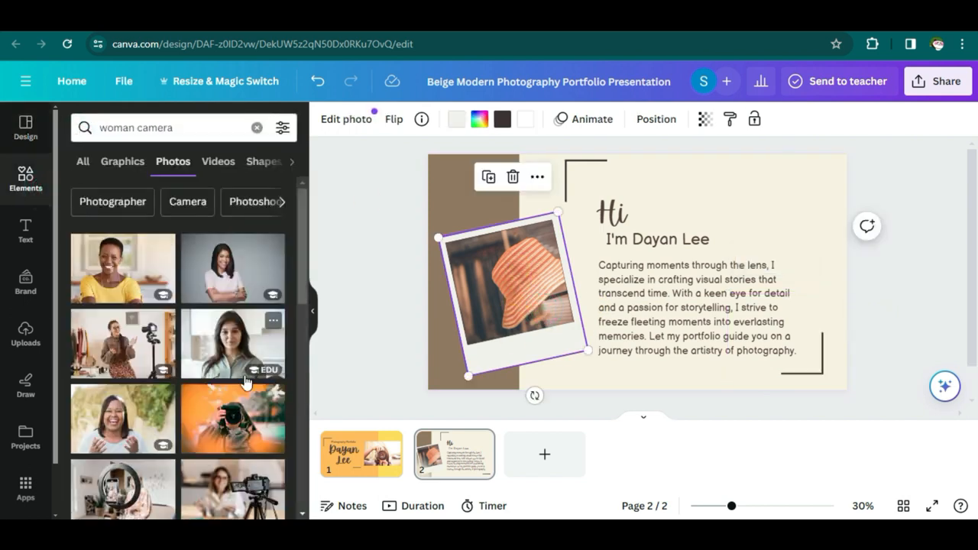
{"action": "scroll", "coordinate": [245, 382], "scroll_direction": "down", "scroll_amount": 3}
{"action": "left_click_drag", "start_coordinate": [169, 385], "coordinate": [510, 315]}
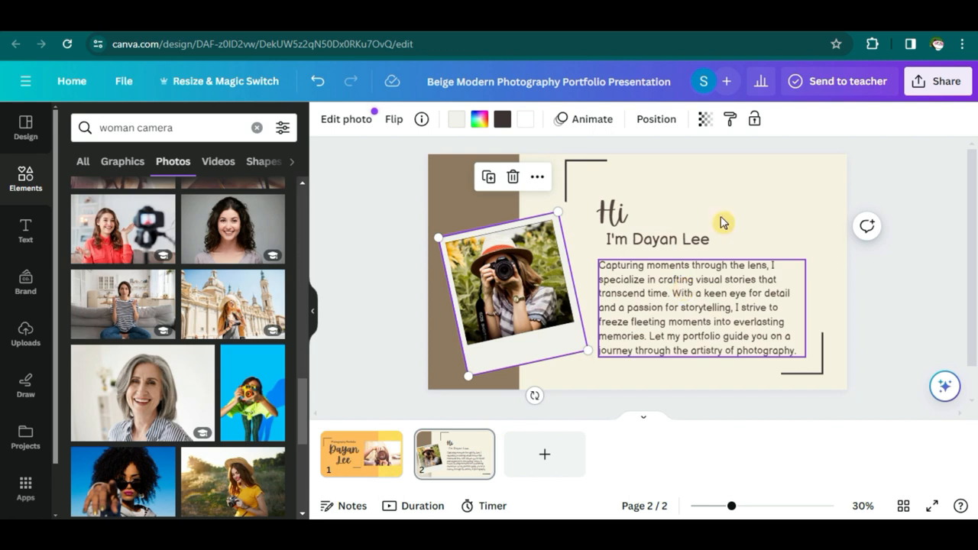
{"action": "left_click", "coordinate": [741, 179]}
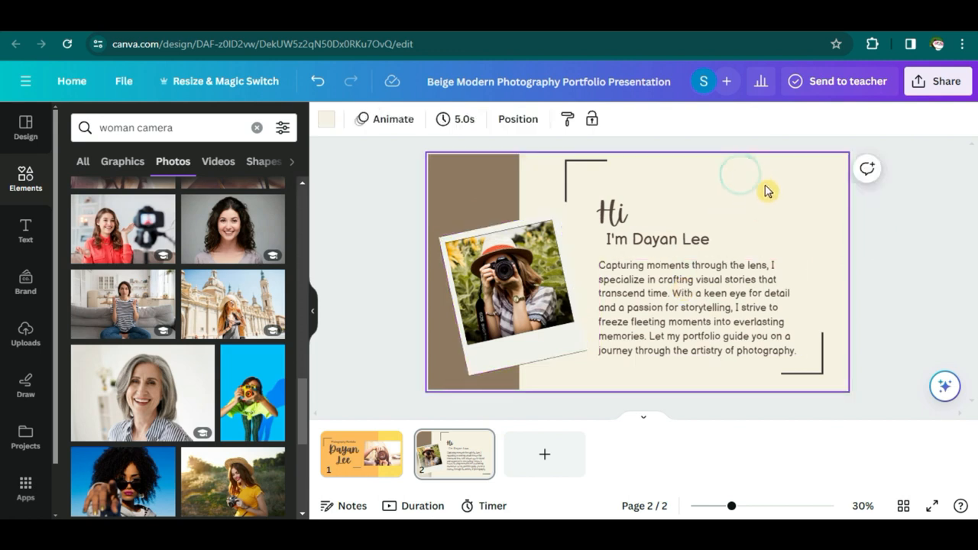
- Delete the brown strip on the left of the bio page
{"action": "left_click", "coordinate": [464, 188]}
{"action": "key", "text": "Delete"}
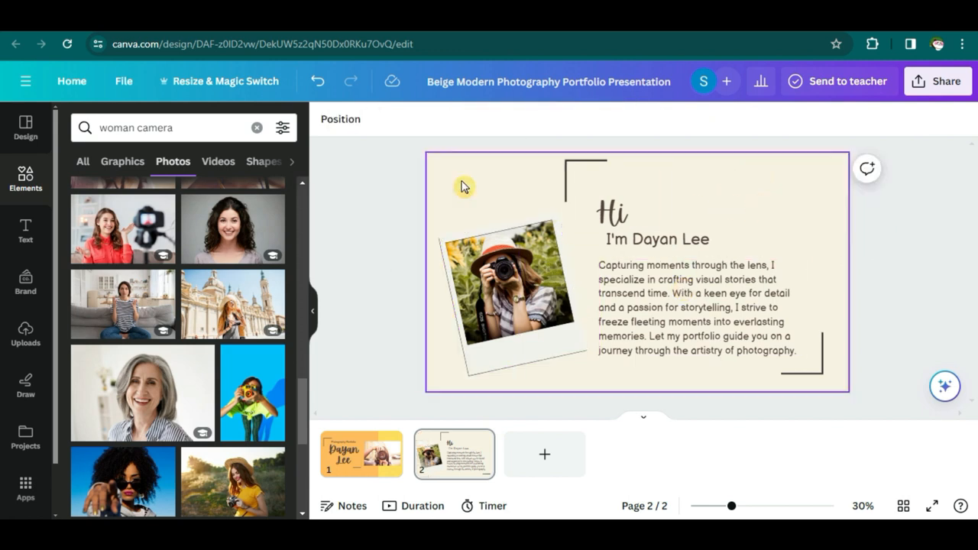
{"action": "left_click", "coordinate": [690, 189]}
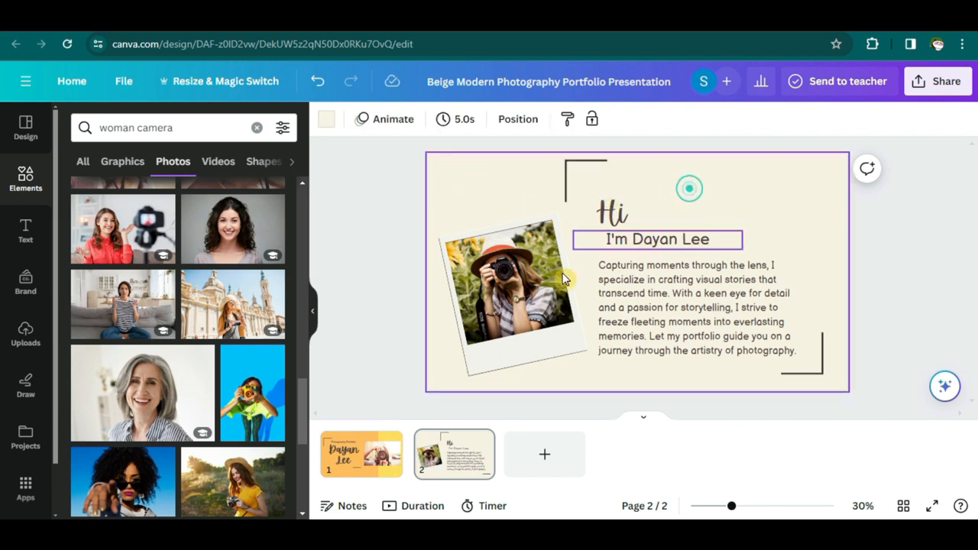
{"action": "left_click", "coordinate": [449, 363]}
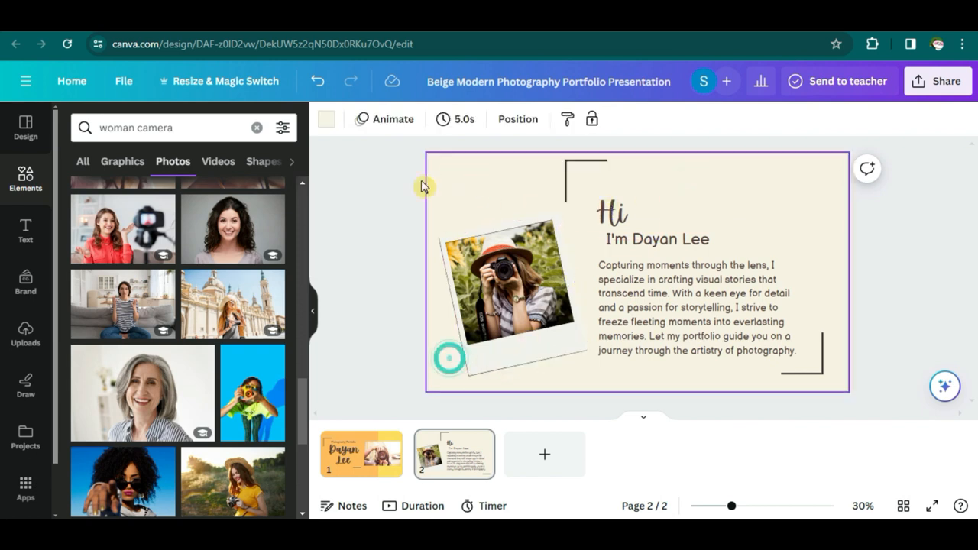
- Restore the deleted left strip and set the page background to yellow #FFDE59
{"action": "left_click", "coordinate": [328, 124]}
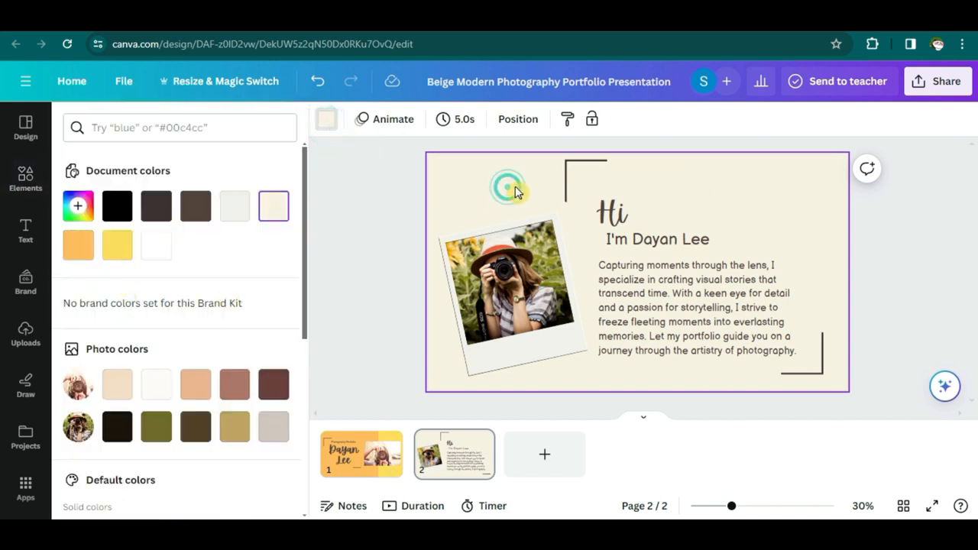
{"action": "key", "text": "ctrl+z"}
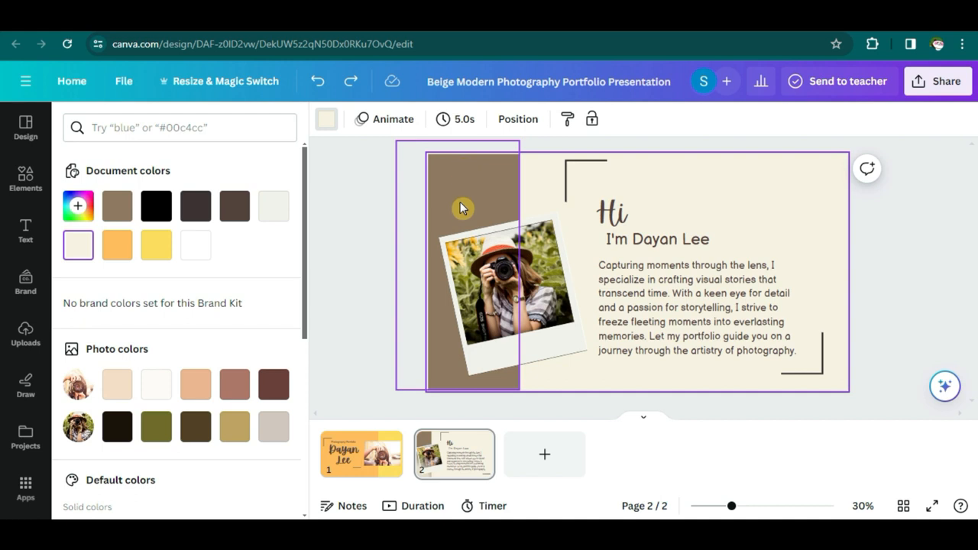
{"action": "double_click", "coordinate": [160, 248]}
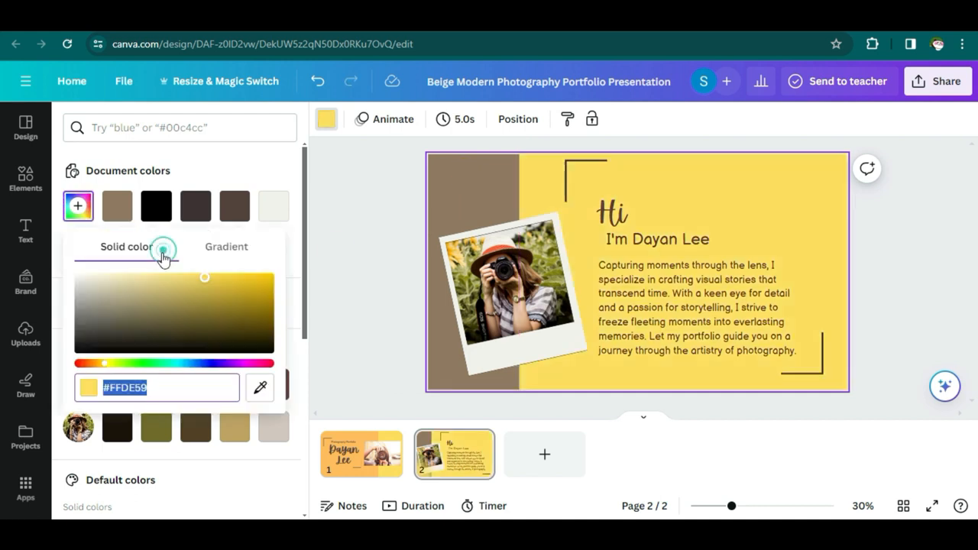
- Recolour the left strip to orange #FFBD59 and add a new paragraph text box
{"action": "left_click", "coordinate": [466, 197]}
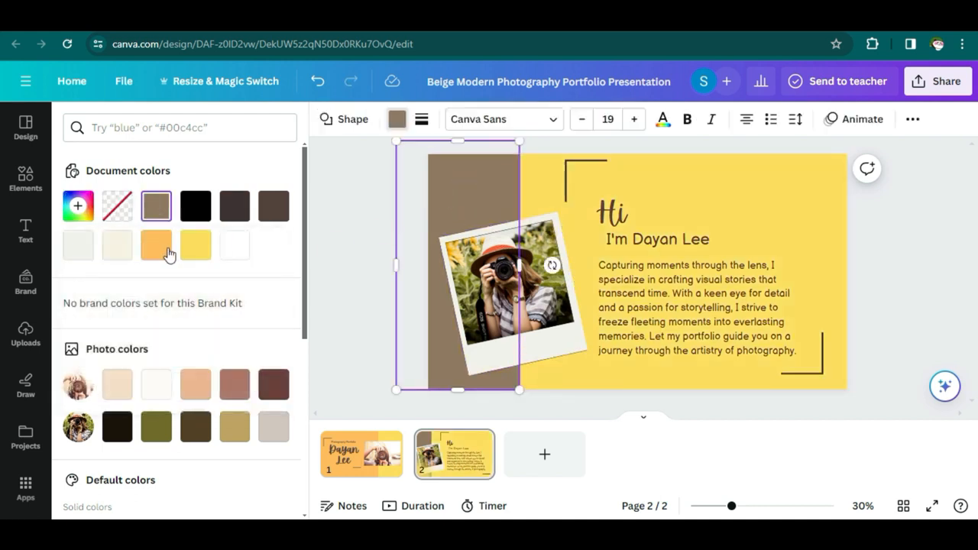
{"action": "left_click", "coordinate": [185, 251]}
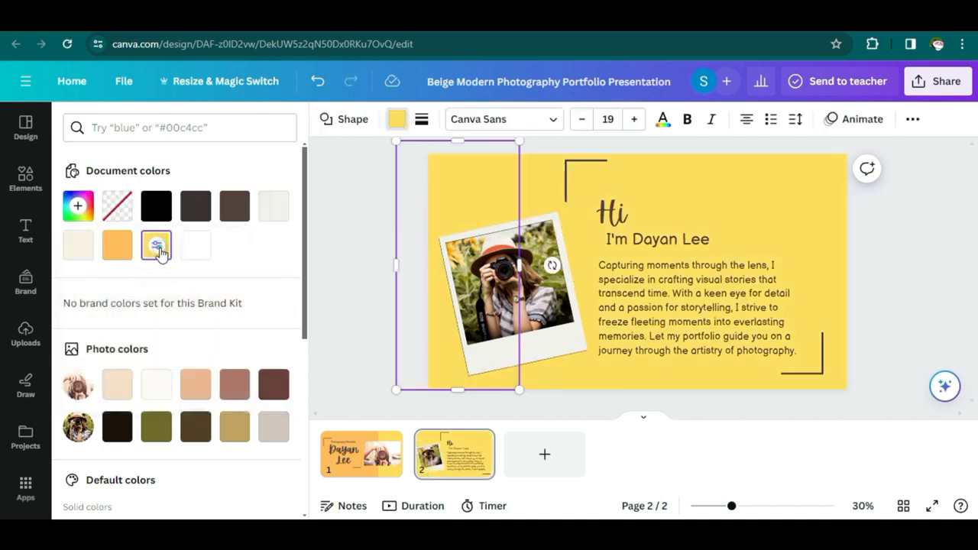
{"action": "double_click", "coordinate": [123, 253]}
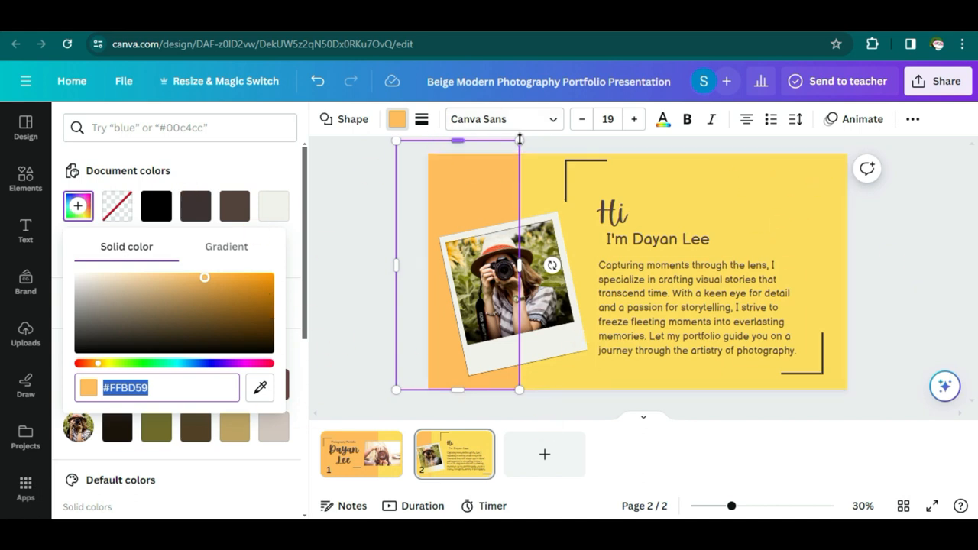
{"action": "left_click", "coordinate": [733, 192]}
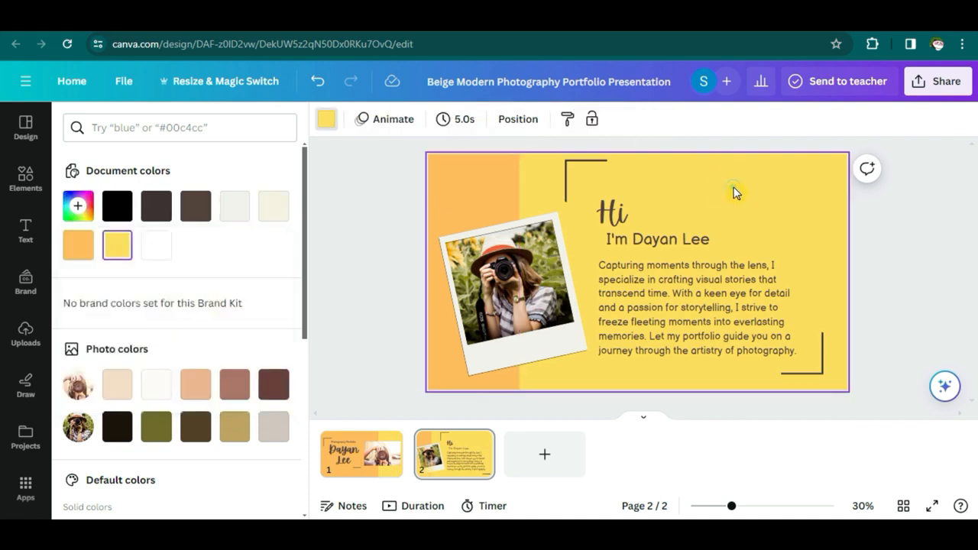
{"action": "left_click", "coordinate": [26, 229]}
{"action": "left_click", "coordinate": [200, 169]}
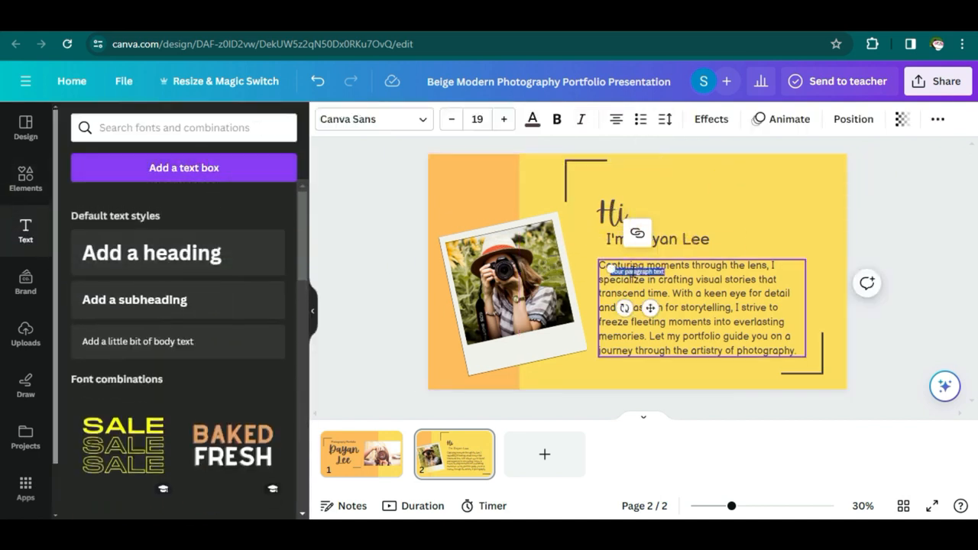
- Enlarge the 'Your paragraph text' box and move it to the slide's top-right corner
{"action": "left_click_drag", "start_coordinate": [612, 269], "coordinate": [551, 262]}
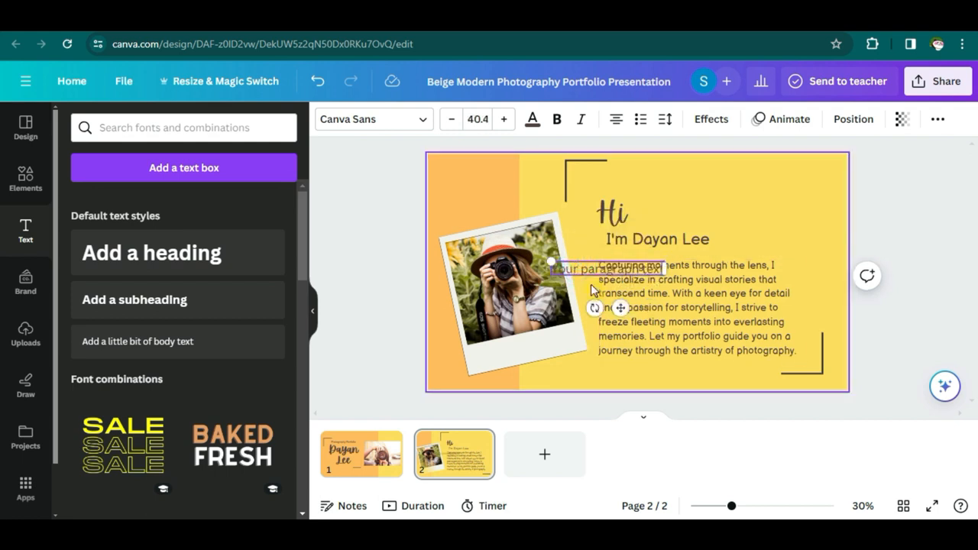
{"action": "left_click_drag", "start_coordinate": [579, 268], "coordinate": [745, 171]}
{"action": "double_click", "coordinate": [750, 173]}
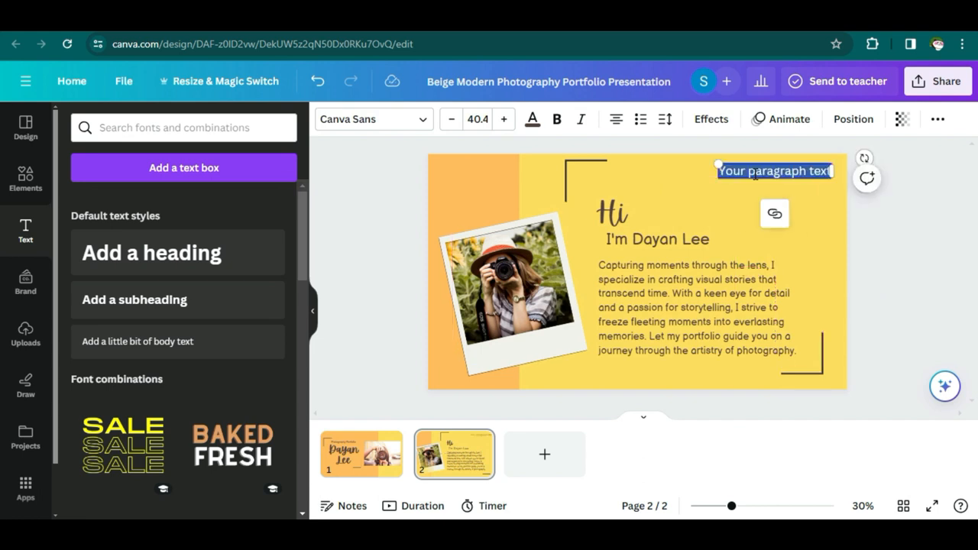
{"action": "left_click", "coordinate": [25, 180]}
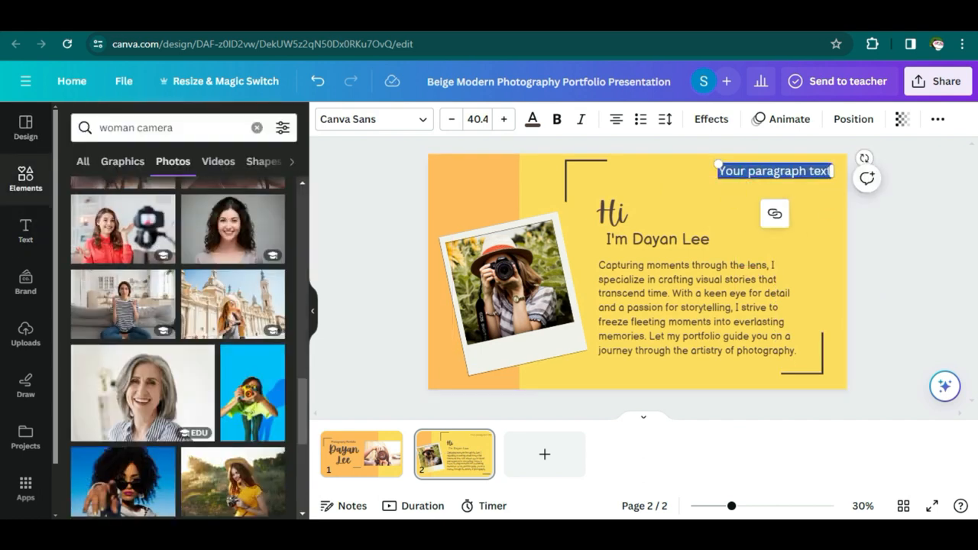
- Search the Elements panel for 'mail' and show the Graphics results
{"action": "key", "text": "alt+Tab"}
{"action": "scroll", "coordinate": [159, 317], "scroll_direction": "down", "scroll_amount": 3}
{"action": "scroll", "coordinate": [159, 316], "scroll_direction": "down", "scroll_amount": 1}
{"action": "triple_click", "coordinate": [164, 126]}
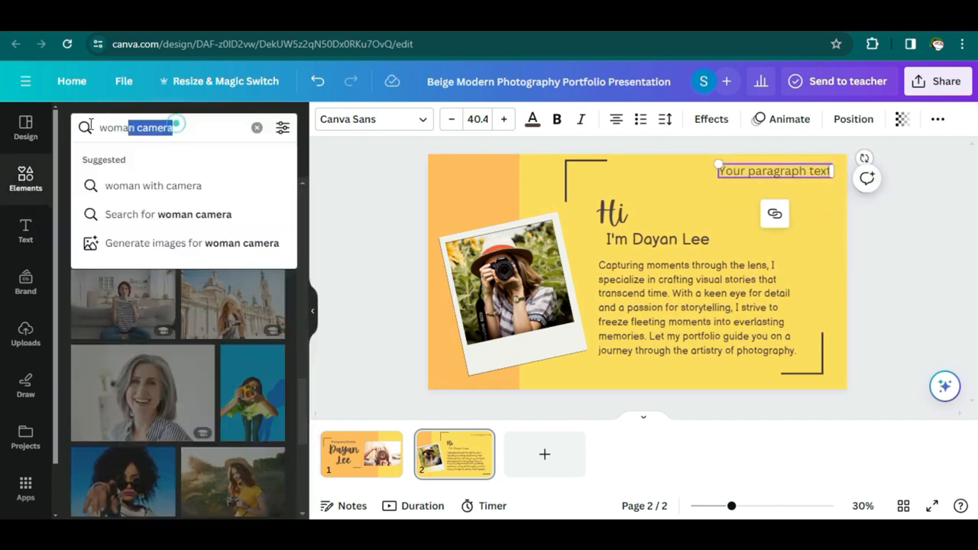
{"action": "type", "text": "mail"}
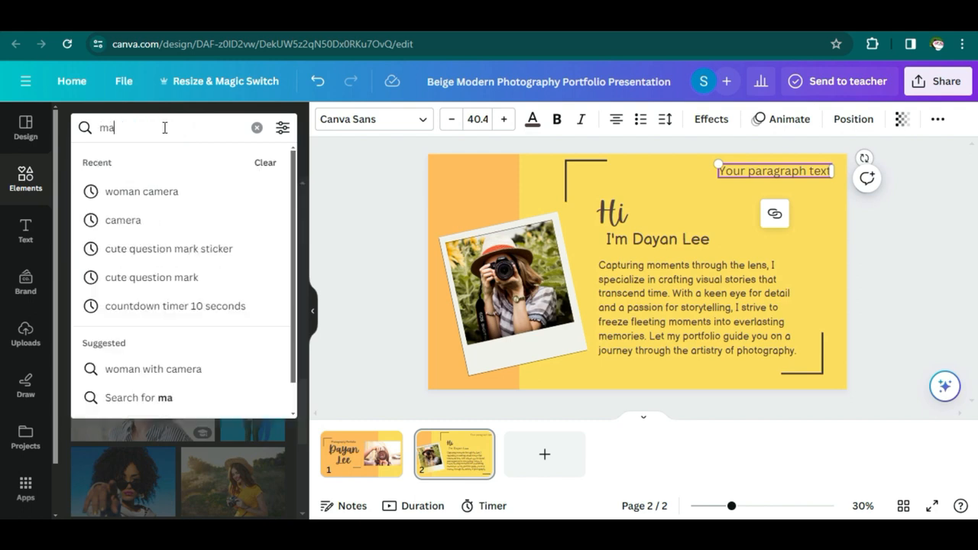
{"action": "key", "text": "Return"}
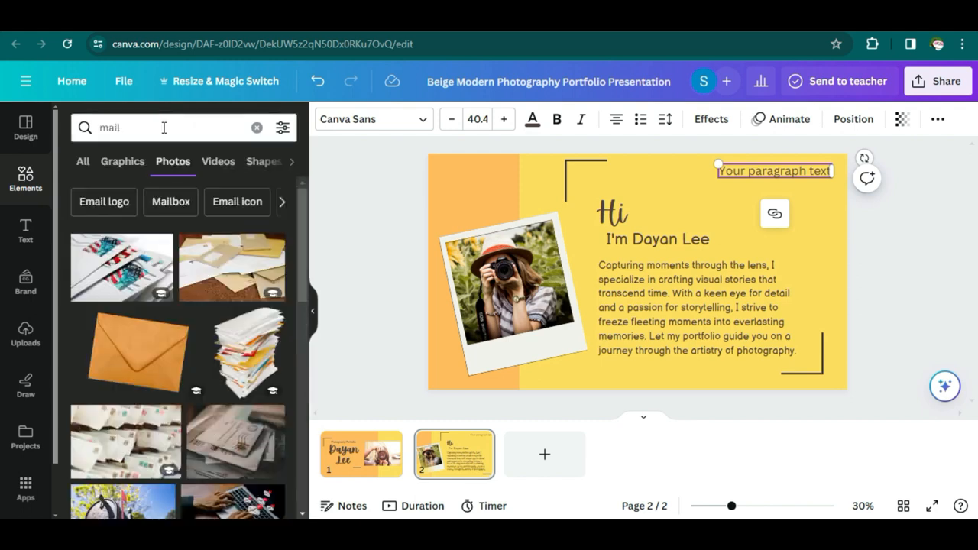
{"action": "left_click", "coordinate": [134, 164]}
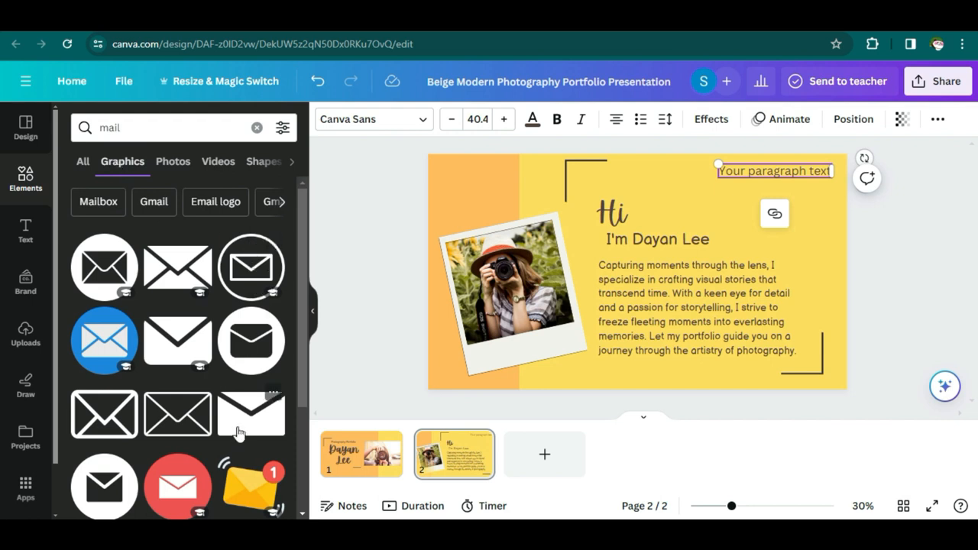
- Place an envelope graphic on page 2 and shrink it to a small icon
{"action": "left_click_drag", "start_coordinate": [239, 412], "coordinate": [631, 192]}
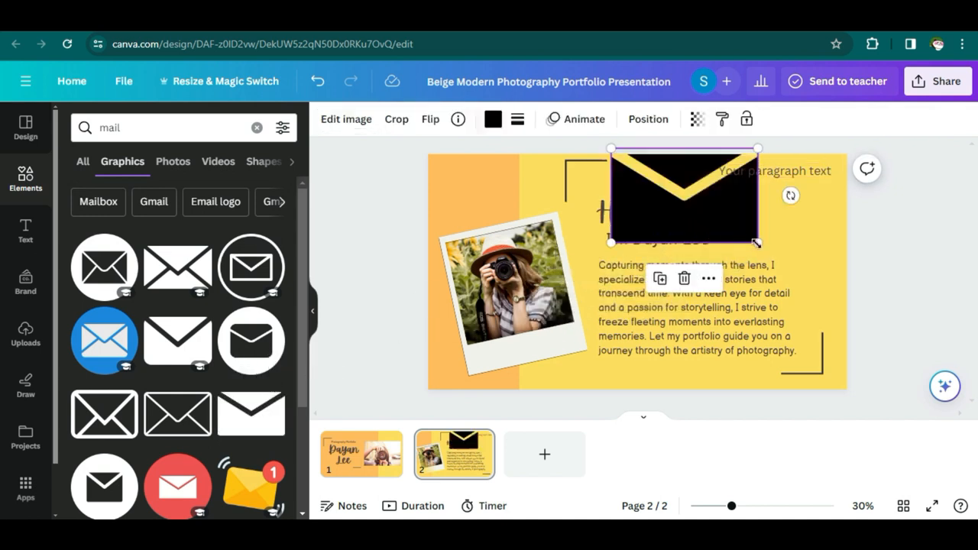
{"action": "left_click_drag", "start_coordinate": [757, 243], "coordinate": [700, 189]}
{"action": "left_click", "coordinate": [706, 204]}
{"action": "left_click_drag", "start_coordinate": [717, 191], "coordinate": [700, 169]}
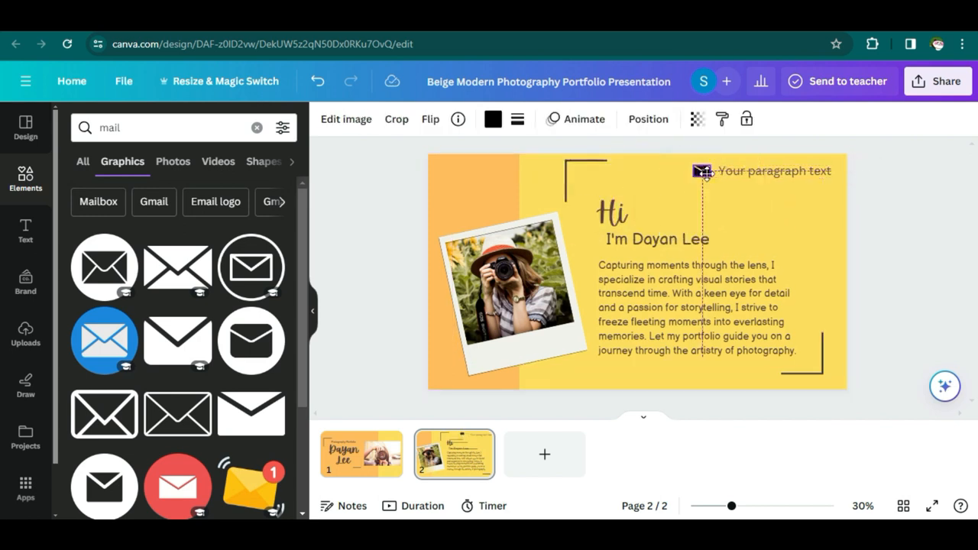
- Reduce the placeholder paragraph's font size to 33.4 and set the envelope beside it
{"action": "double_click", "coordinate": [753, 173]}
{"action": "left_click", "coordinate": [452, 121]}
{"action": "left_click", "coordinate": [452, 120]}
{"action": "left_click", "coordinate": [452, 121]}
{"action": "left_click", "coordinate": [452, 121]}
{"action": "left_click", "coordinate": [453, 121]}
{"action": "left_click", "coordinate": [453, 121]}
{"action": "left_click", "coordinate": [453, 121]}
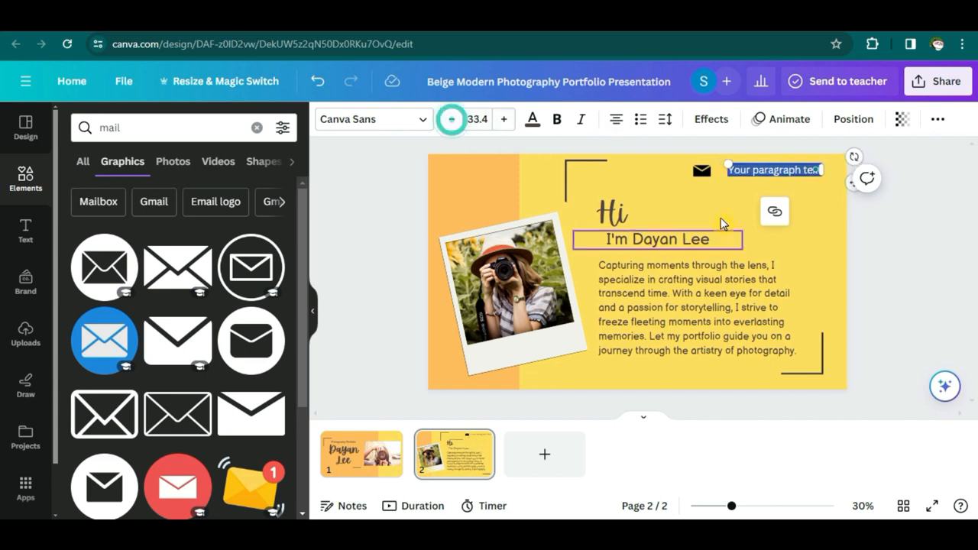
{"action": "left_click_drag", "start_coordinate": [701, 172], "coordinate": [716, 173]}
{"action": "left_click", "coordinate": [748, 177]}
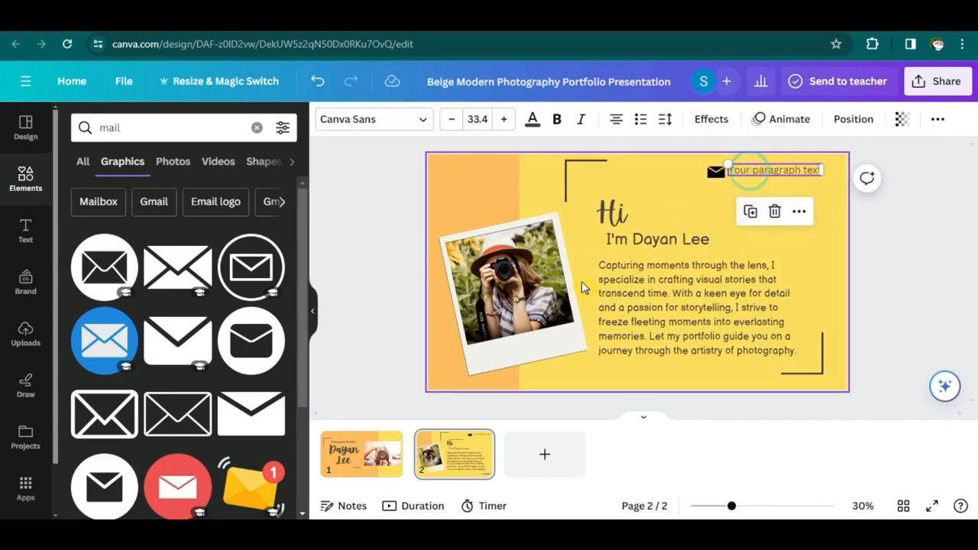
- Paste the email address from the notes over the placeholder text, left-aligned beside the envelope
{"action": "key", "text": "alt+Tab"}
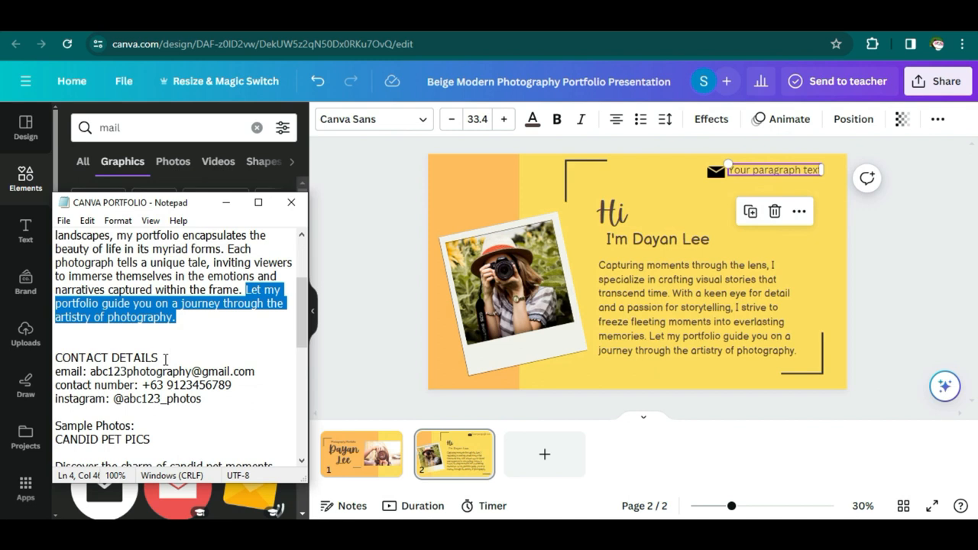
{"action": "left_click", "coordinate": [167, 365]}
{"action": "left_click_drag", "start_coordinate": [162, 373], "coordinate": [257, 373]}
{"action": "key", "text": "ctrl+c"}
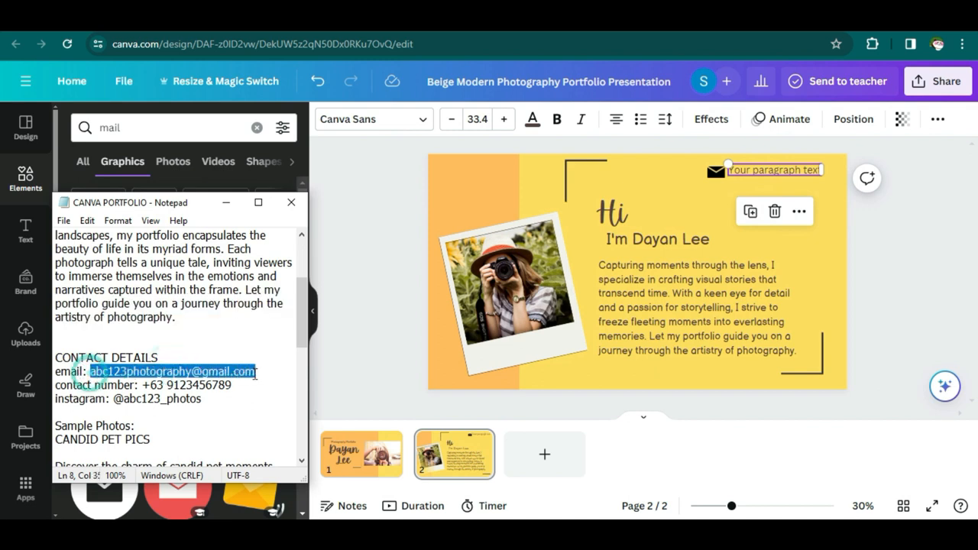
{"action": "double_click", "coordinate": [789, 173]}
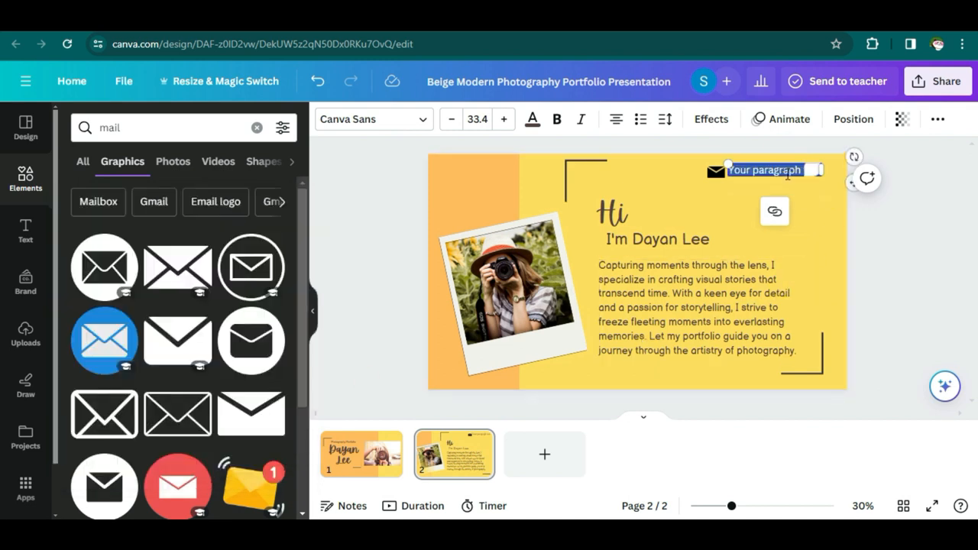
{"action": "key", "text": "ctrl+v"}
{"action": "left_click_drag", "start_coordinate": [792, 183], "coordinate": [692, 172]}
{"action": "left_click", "coordinate": [616, 127]}
{"action": "left_click", "coordinate": [723, 186]}
{"action": "left_click_drag", "start_coordinate": [781, 171], "coordinate": [758, 172]}
{"action": "left_click_drag", "start_coordinate": [825, 178], "coordinate": [838, 179]}
- Shrink the email text's font size and the envelope icon to match
{"action": "left_click", "coordinate": [453, 122]}
{"action": "left_click", "coordinate": [452, 122]}
{"action": "left_click", "coordinate": [452, 122]}
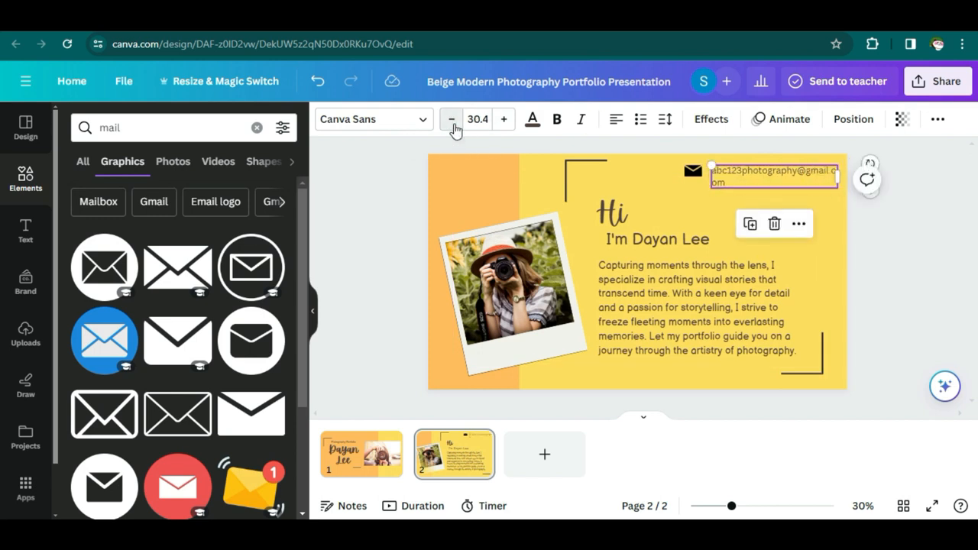
{"action": "double_click", "coordinate": [453, 122]}
{"action": "left_click", "coordinate": [452, 122]}
{"action": "left_click", "coordinate": [452, 122]}
{"action": "left_click", "coordinate": [693, 172]}
{"action": "left_click_drag", "start_coordinate": [685, 179], "coordinate": [701, 172]}
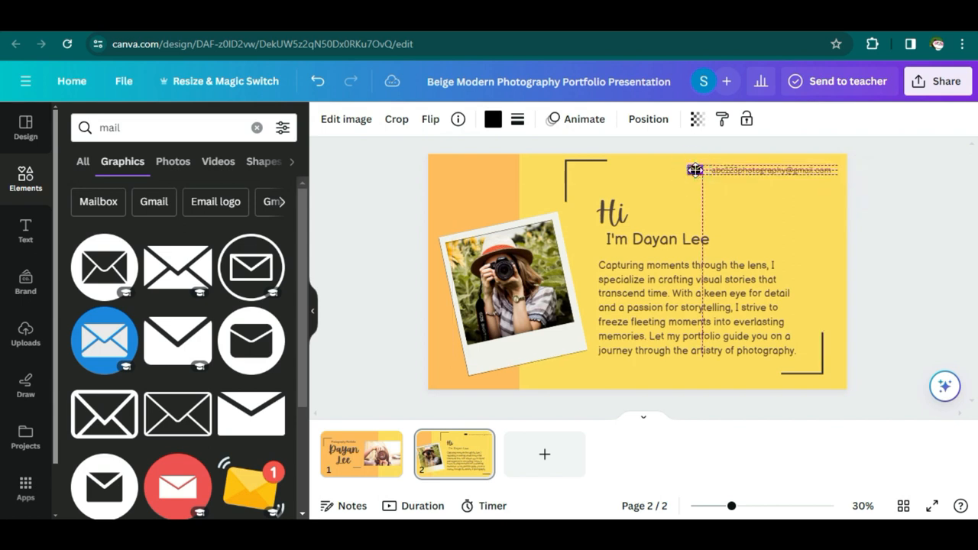
{"action": "left_click", "coordinate": [772, 194]}
{"action": "left_click", "coordinate": [799, 171]}
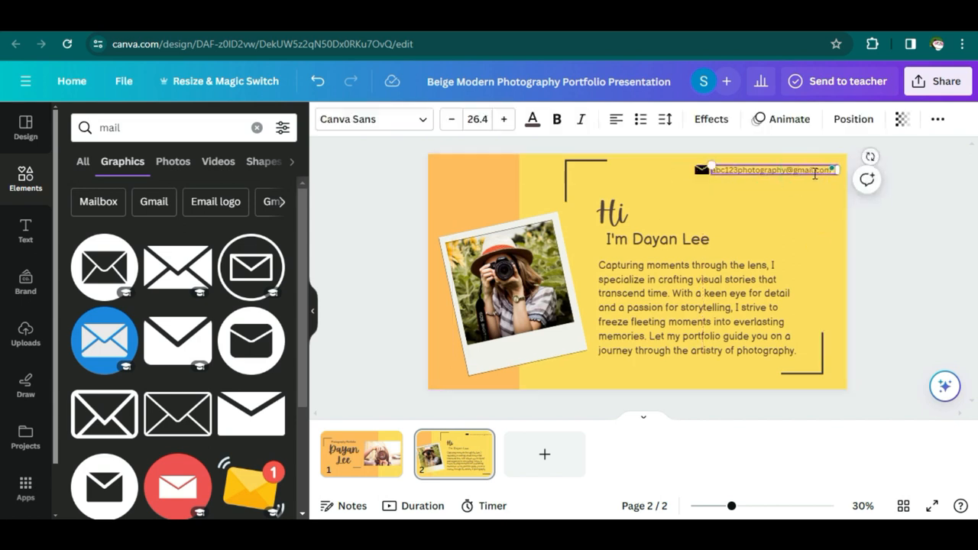
- Duplicate the email box below it and fill the copy with the phone number from the notes
{"action": "right_click", "coordinate": [814, 174]}
{"action": "left_click", "coordinate": [826, 223]}
{"action": "left_click", "coordinate": [803, 170]}
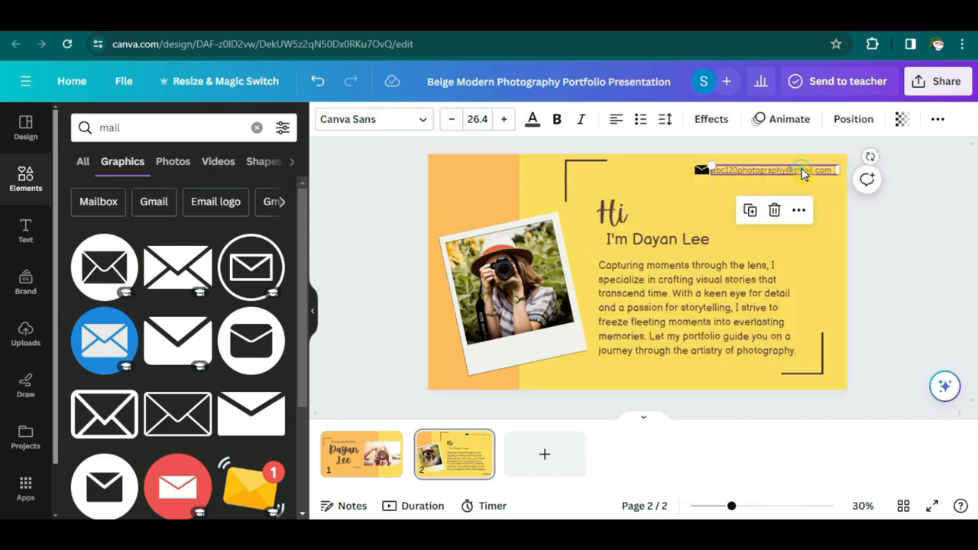
{"action": "left_click", "coordinate": [751, 211]}
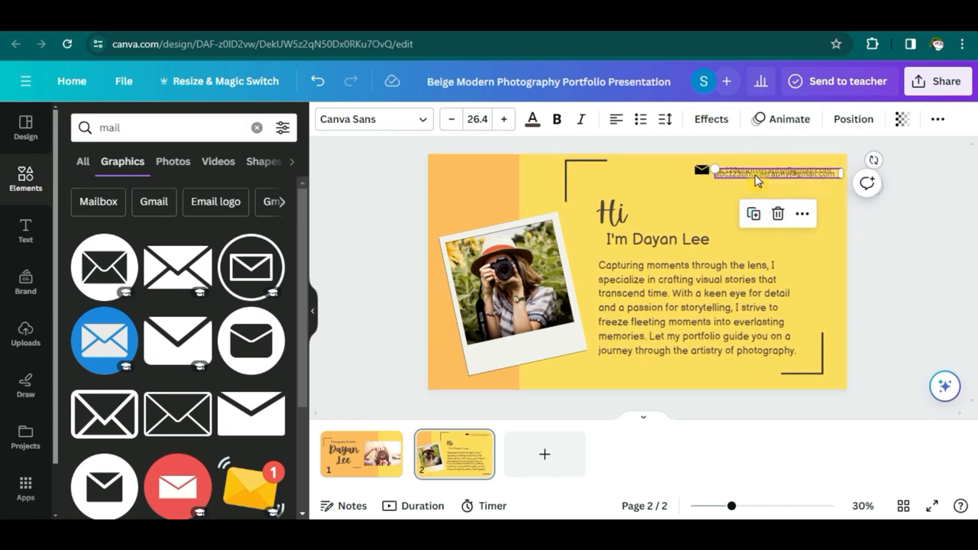
{"action": "left_click_drag", "start_coordinate": [754, 171], "coordinate": [753, 183]}
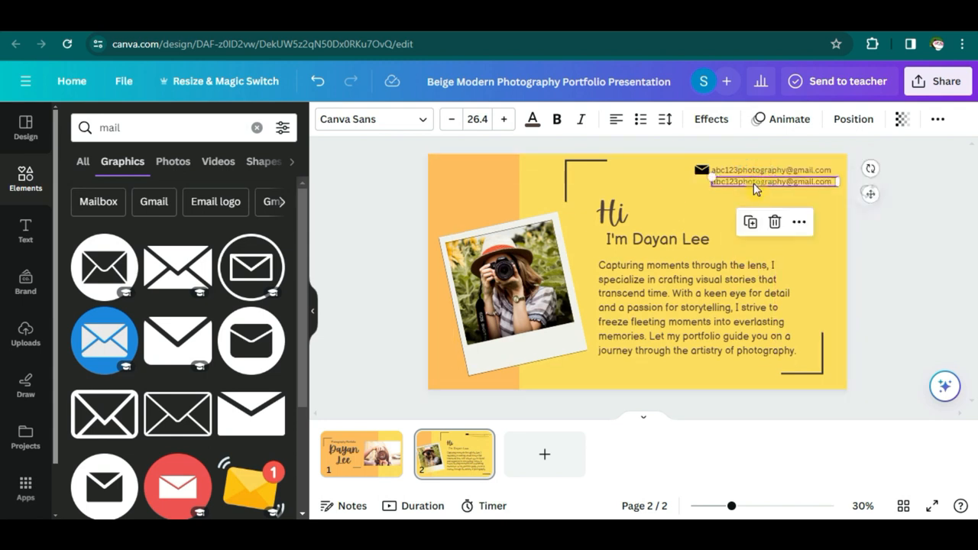
{"action": "double_click", "coordinate": [754, 184]}
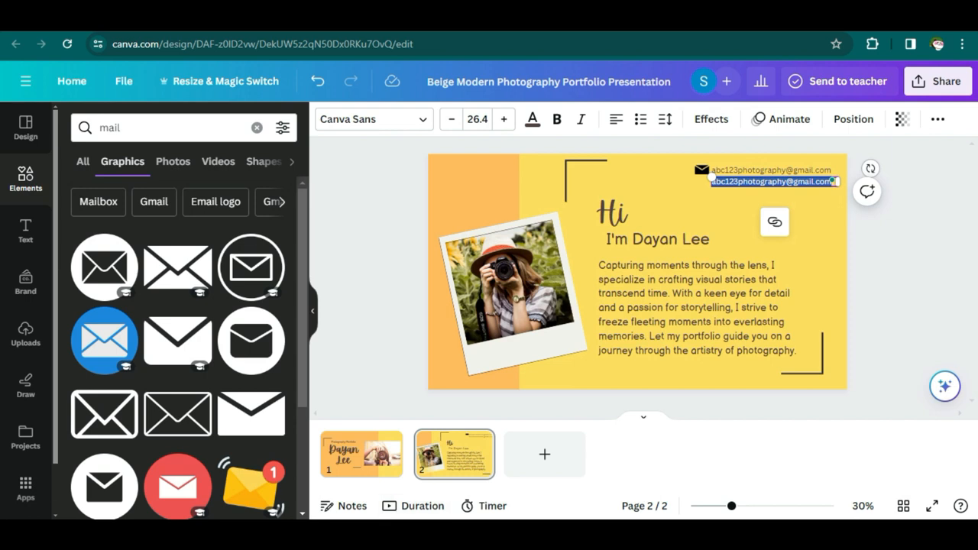
{"action": "key", "text": "alt+Tab"}
{"action": "left_click_drag", "start_coordinate": [145, 385], "coordinate": [232, 386]}
{"action": "key", "text": "ctrl+c"}
{"action": "key", "text": "alt+Tab"}
{"action": "key", "text": "ctrl+v"}
{"action": "left_click_drag", "start_coordinate": [734, 187], "coordinate": [760, 189]}
- Search graphics for 'phone' and place a small circled phone icon beside the number
{"action": "left_click_drag", "start_coordinate": [137, 127], "coordinate": [91, 127]}
{"action": "type", "text": "phone"}
{"action": "key", "text": "Return"}
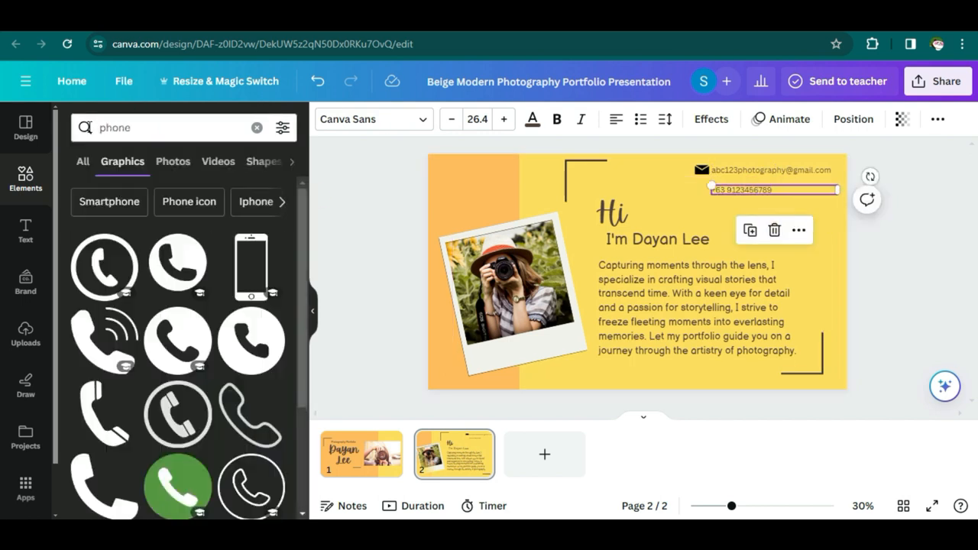
{"action": "left_click_drag", "start_coordinate": [168, 434], "coordinate": [658, 218]}
{"action": "left_click_drag", "start_coordinate": [720, 263], "coordinate": [752, 187]}
{"action": "left_click", "coordinate": [751, 189]}
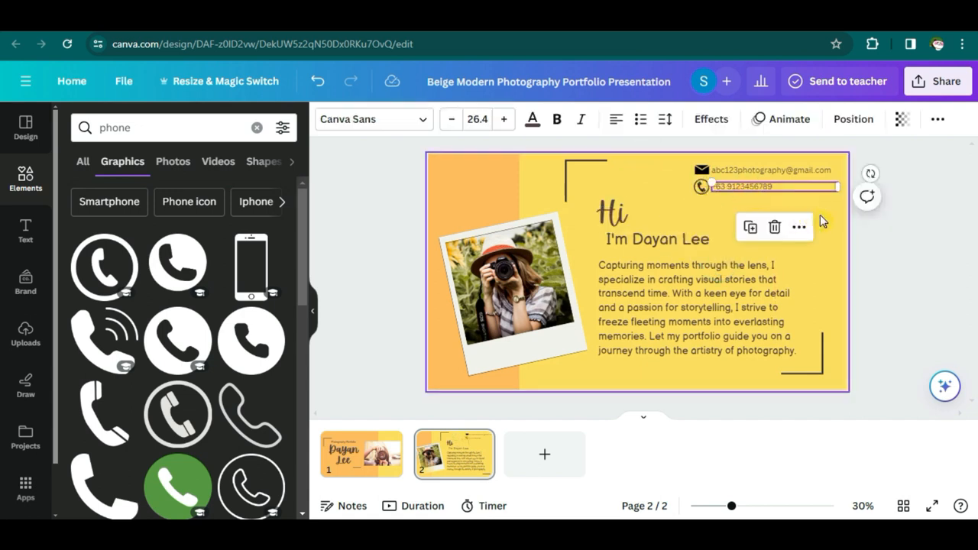
{"action": "left_click", "coordinate": [835, 216]}
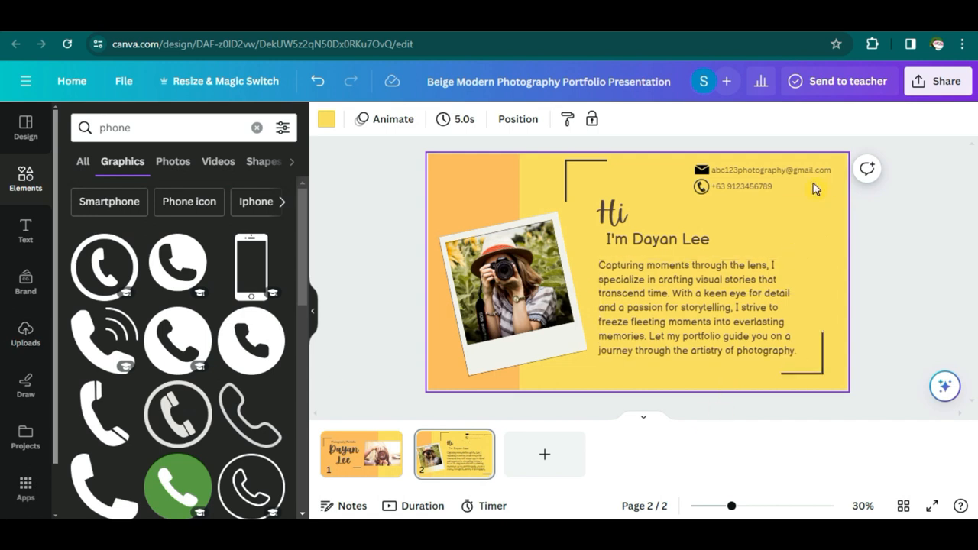
- Duplicate the phone box as a third line holding the Instagram handle, and resize the phone icon
{"action": "right_click", "coordinate": [781, 195]}
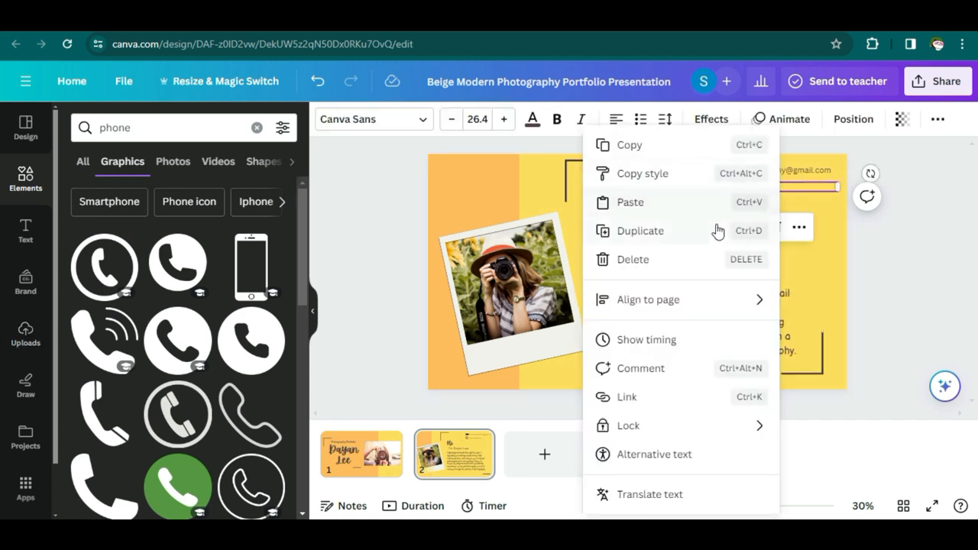
{"action": "left_click", "coordinate": [718, 231]}
{"action": "left_click_drag", "start_coordinate": [766, 193], "coordinate": [762, 201]}
{"action": "double_click", "coordinate": [763, 199]}
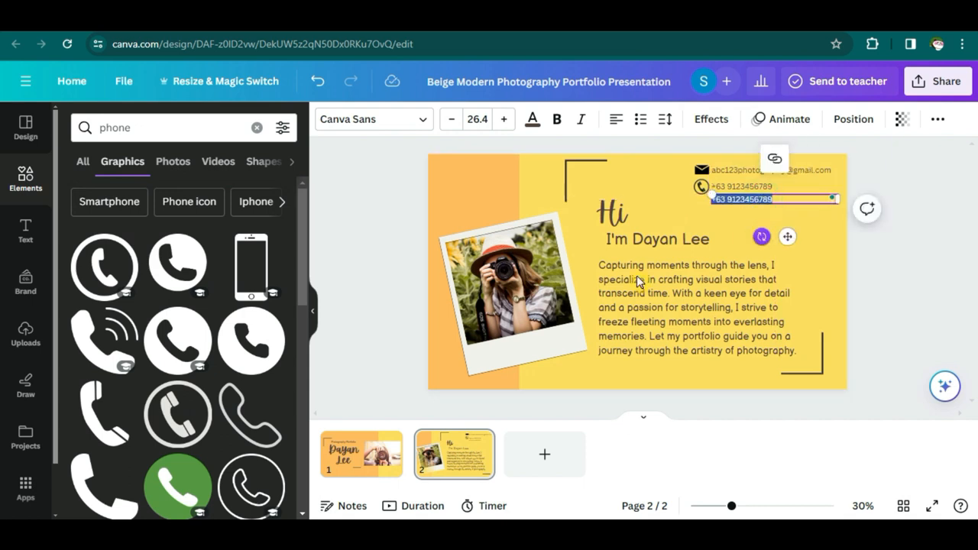
{"action": "key", "text": "alt+Tab"}
{"action": "left_click_drag", "start_coordinate": [113, 398], "coordinate": [202, 398]}
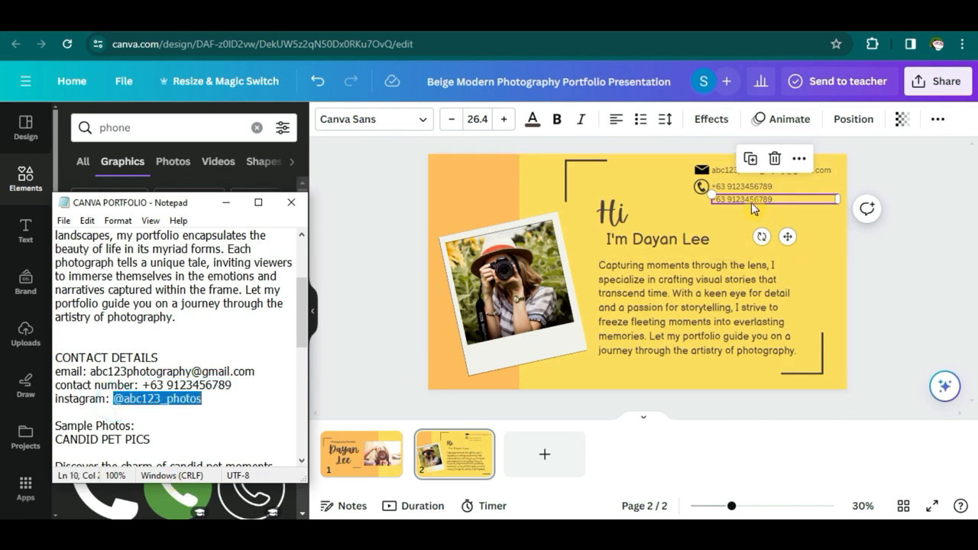
{"action": "triple_click", "coordinate": [751, 203]}
{"action": "key", "text": "ctrl+v"}
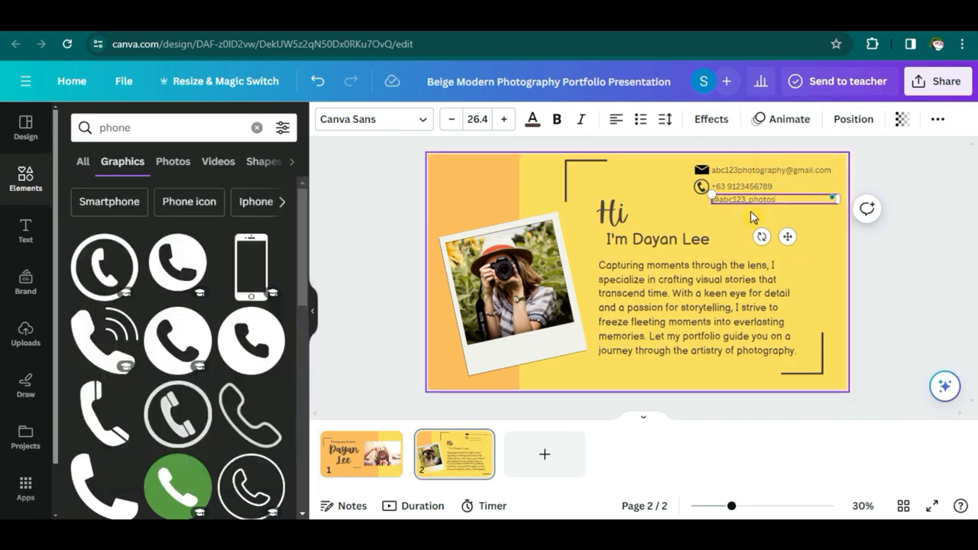
{"action": "left_click", "coordinate": [702, 191]}
{"action": "left_click_drag", "start_coordinate": [705, 192], "coordinate": [746, 203]}
- Add a black Instagram icon beside the handle from an 'instagram' search, then add a blank page 3
{"action": "double_click", "coordinate": [140, 126]}
{"action": "type", "text": "instagram"}
{"action": "key", "text": "Return"}
{"action": "scroll", "coordinate": [176, 332], "scroll_direction": "down", "scroll_amount": 5}
{"action": "left_click", "coordinate": [177, 332]}
{"action": "scroll", "coordinate": [127, 413], "scroll_direction": "up", "scroll_amount": 5}
{"action": "left_click", "coordinate": [123, 414]}
{"action": "left_click", "coordinate": [969, 274]}
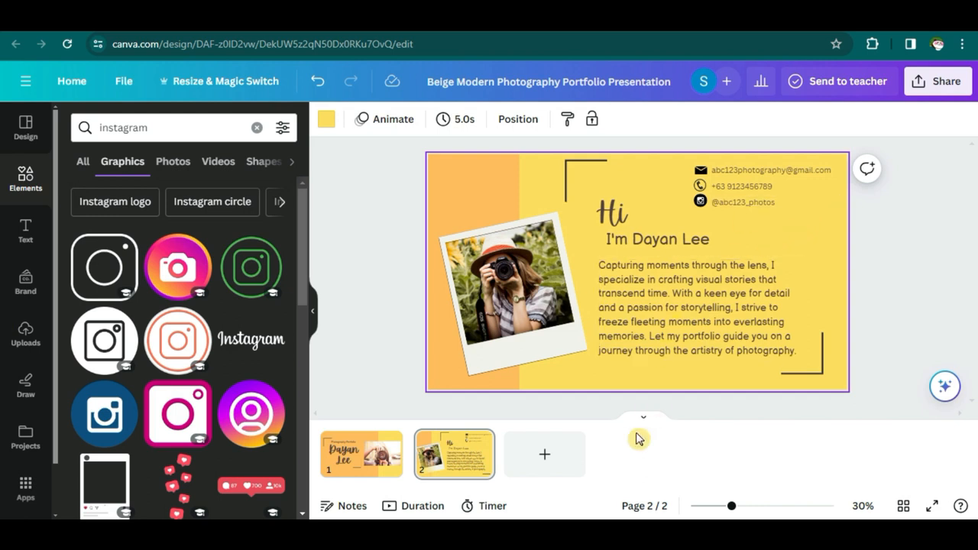
{"action": "left_click", "coordinate": [559, 475]}
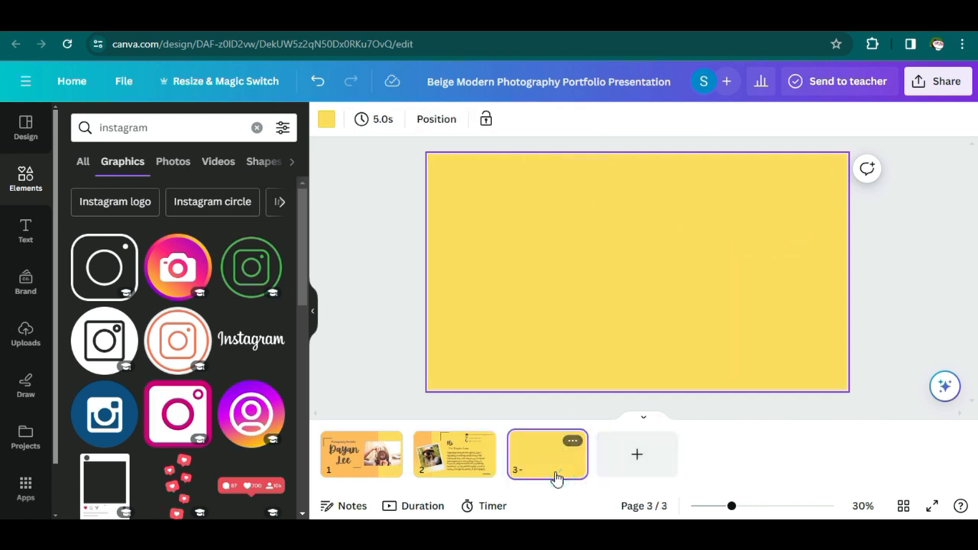
- Apply the template's Project 01 layout to page 3
{"action": "left_click", "coordinate": [24, 130]}
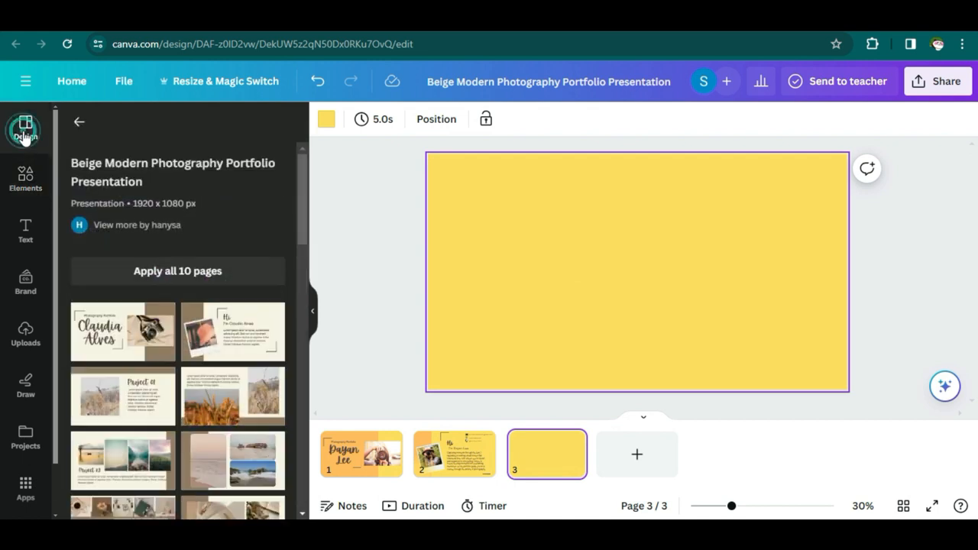
{"action": "left_click", "coordinate": [107, 406]}
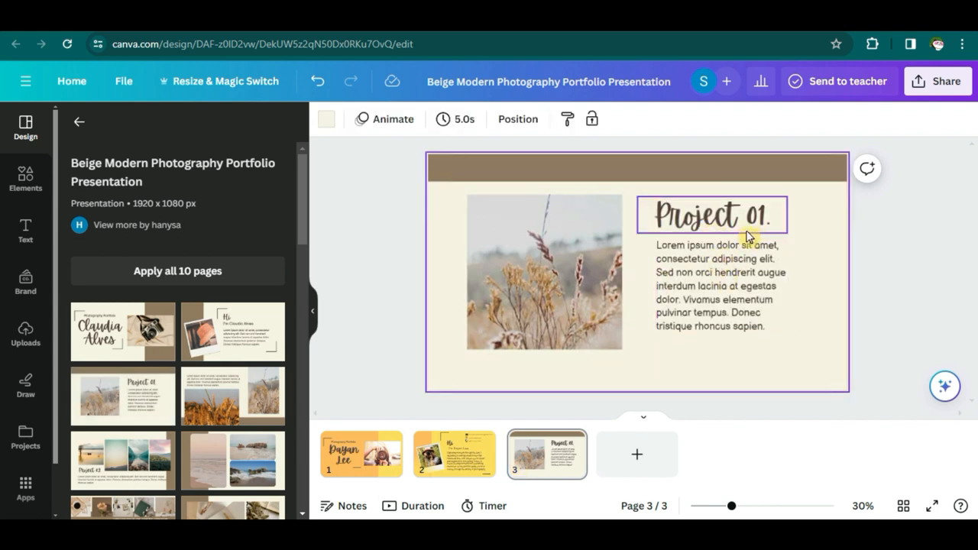
{"action": "left_click", "coordinate": [722, 217]}
- Colour page 3's top bar orange (#ffbd59) and its page background yellow
{"action": "left_click", "coordinate": [526, 176]}
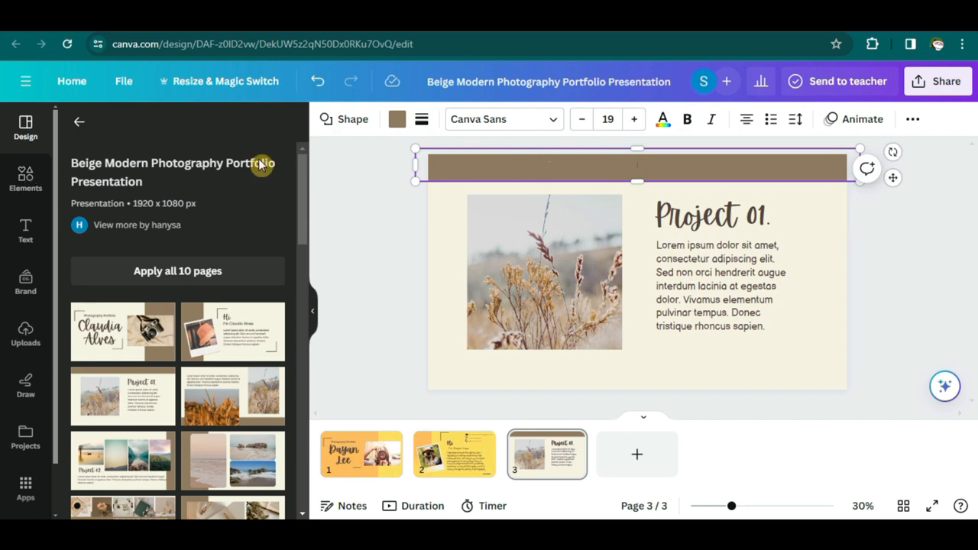
{"action": "left_click", "coordinate": [396, 127]}
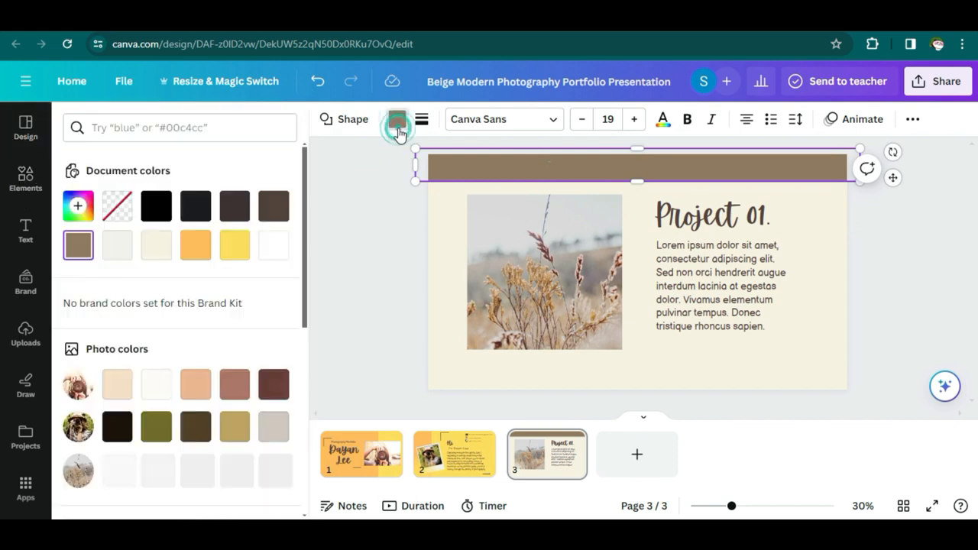
{"action": "left_click", "coordinate": [195, 246]}
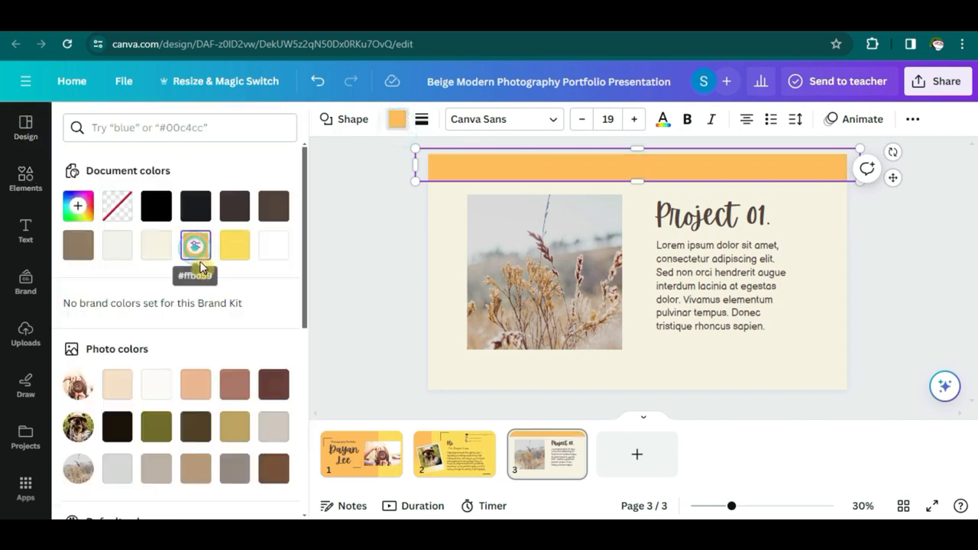
{"action": "left_click", "coordinate": [436, 273]}
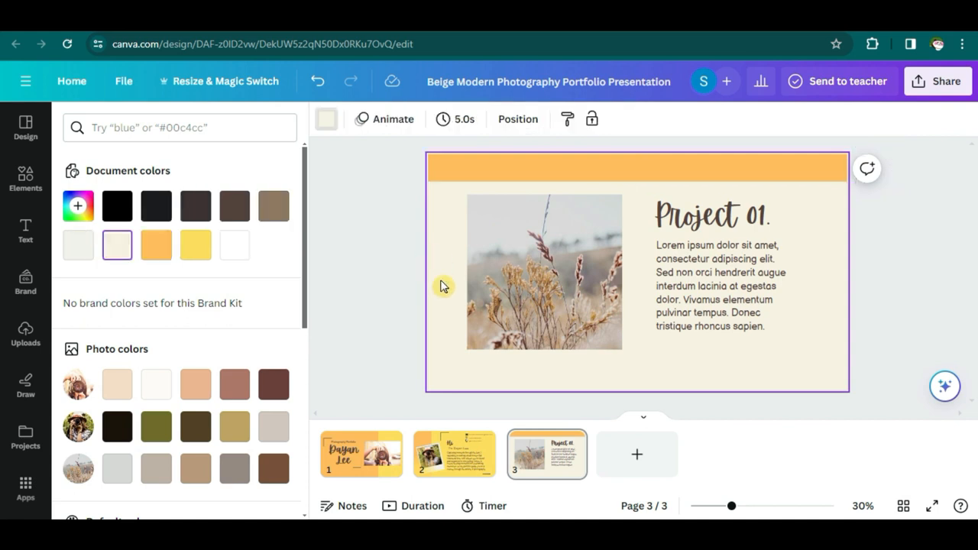
{"action": "left_click", "coordinate": [195, 246]}
{"action": "left_click", "coordinate": [724, 227]}
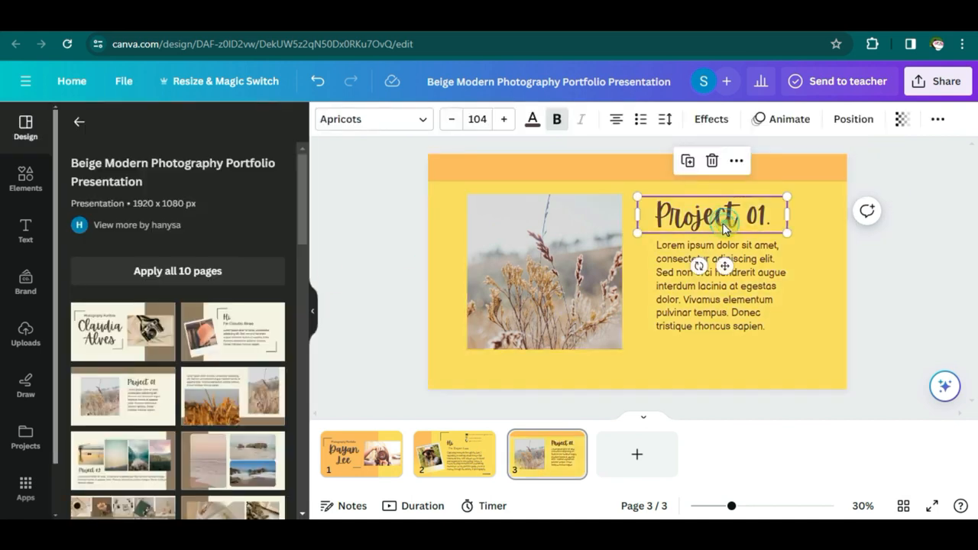
- Retitle page 3 'Candid Pets' and enlarge the body text box, shifting it slightly left
{"action": "left_click_drag", "start_coordinate": [654, 217], "coordinate": [773, 218]}
{"action": "type", "text": "Candid Pets"}
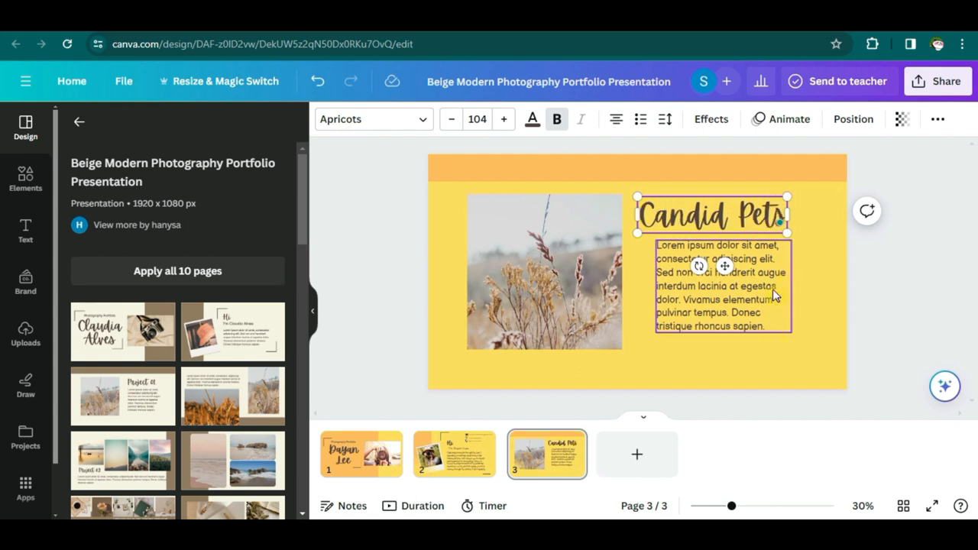
{"action": "left_click", "coordinate": [729, 303]}
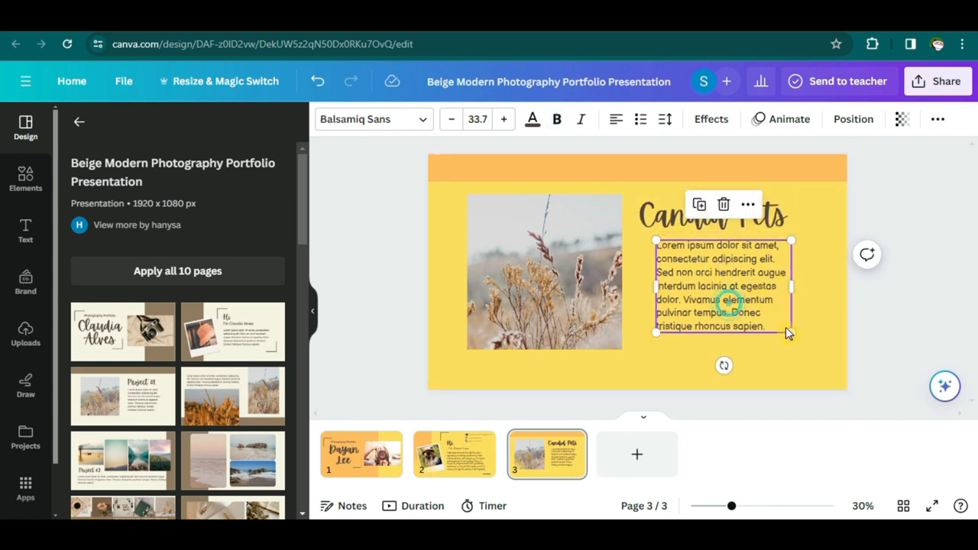
{"action": "left_click_drag", "start_coordinate": [790, 332], "coordinate": [816, 349]}
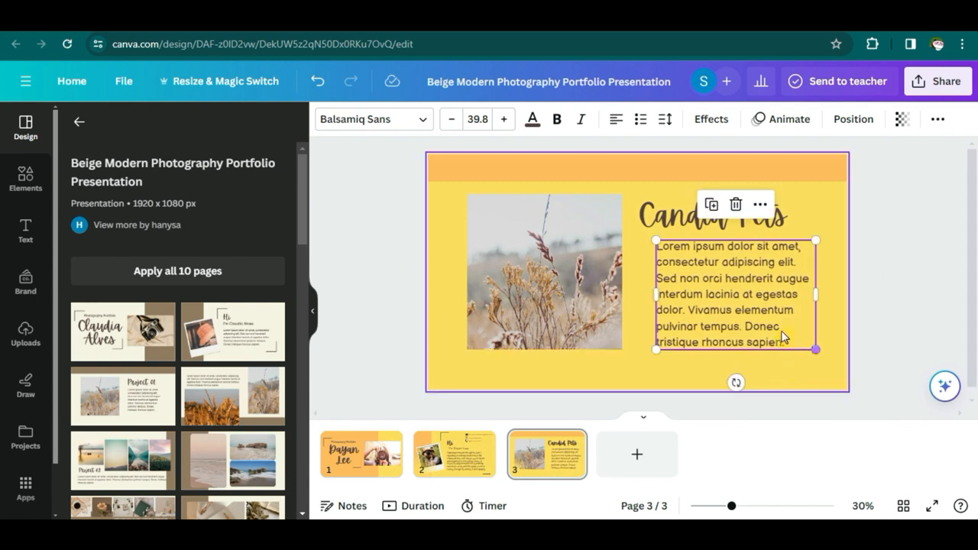
{"action": "left_click_drag", "start_coordinate": [707, 258], "coordinate": [689, 265]}
- Replace the Lorem ipsum with the candid pet moments paragraph from the notes and widen its box
{"action": "key", "text": "alt+Tab"}
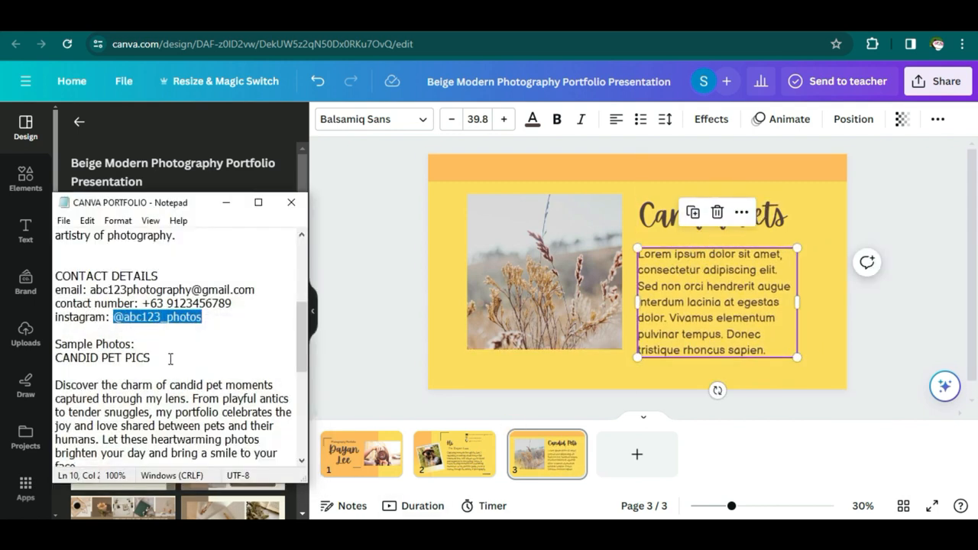
{"action": "scroll", "coordinate": [178, 364], "scroll_direction": "down", "scroll_amount": 2}
{"action": "triple_click", "coordinate": [124, 391]}
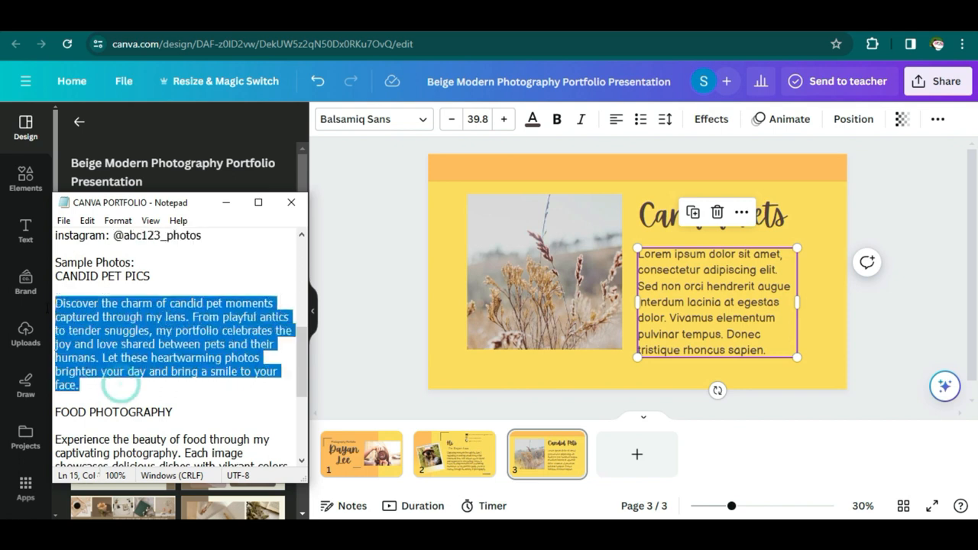
{"action": "key", "text": "alt+Tab"}
{"action": "double_click", "coordinate": [727, 323]}
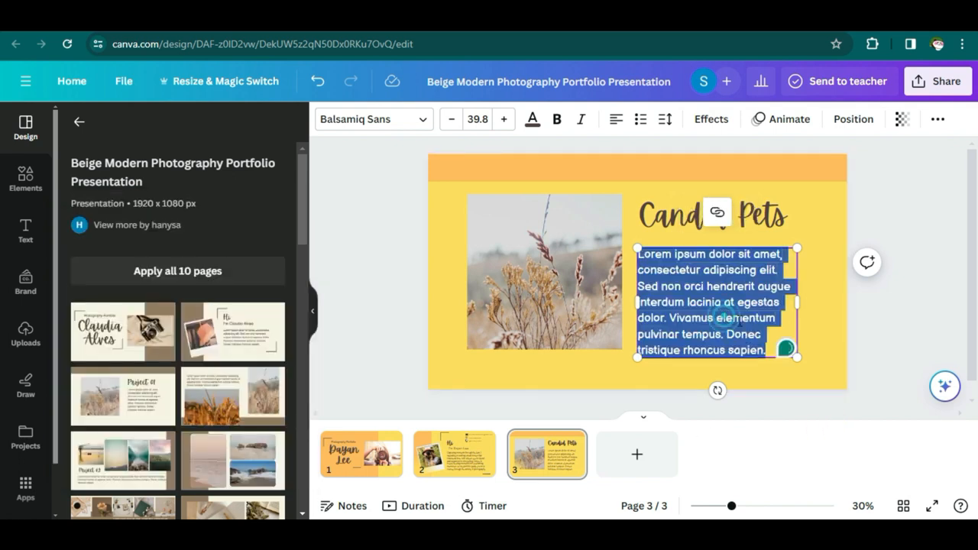
{"action": "key", "text": "ctrl+v"}
{"action": "left_click_drag", "start_coordinate": [799, 327], "coordinate": [823, 327]}
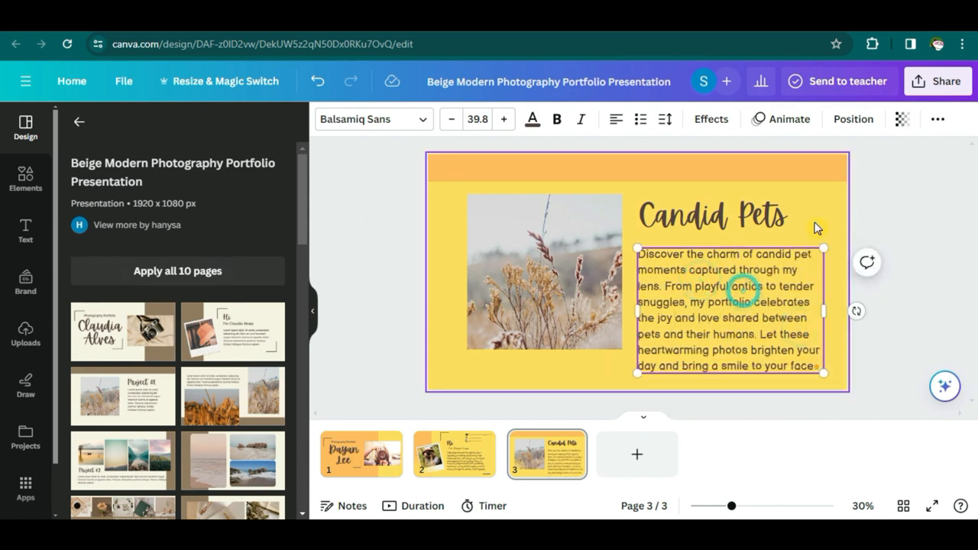
{"action": "left_click_drag", "start_coordinate": [800, 261], "coordinate": [799, 255]}
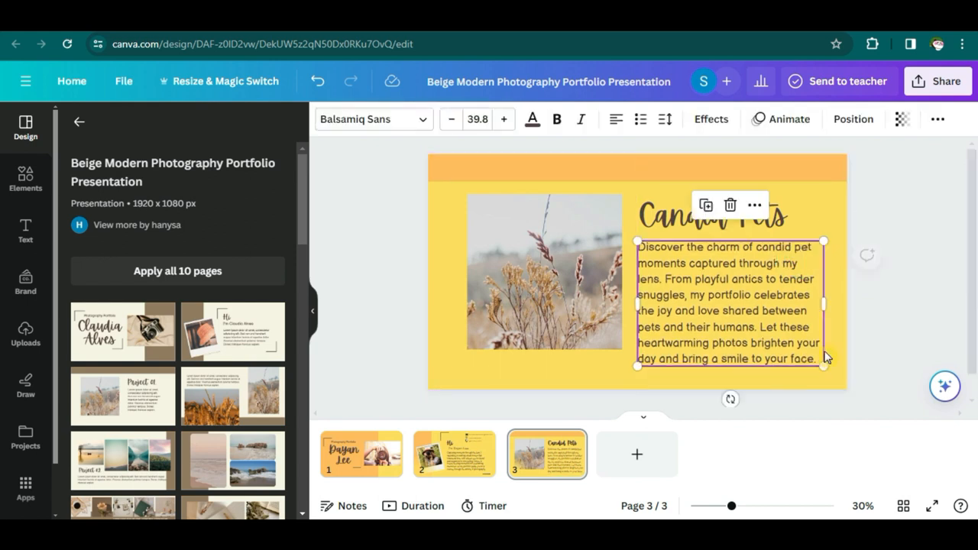
{"action": "left_click", "coordinate": [573, 269]}
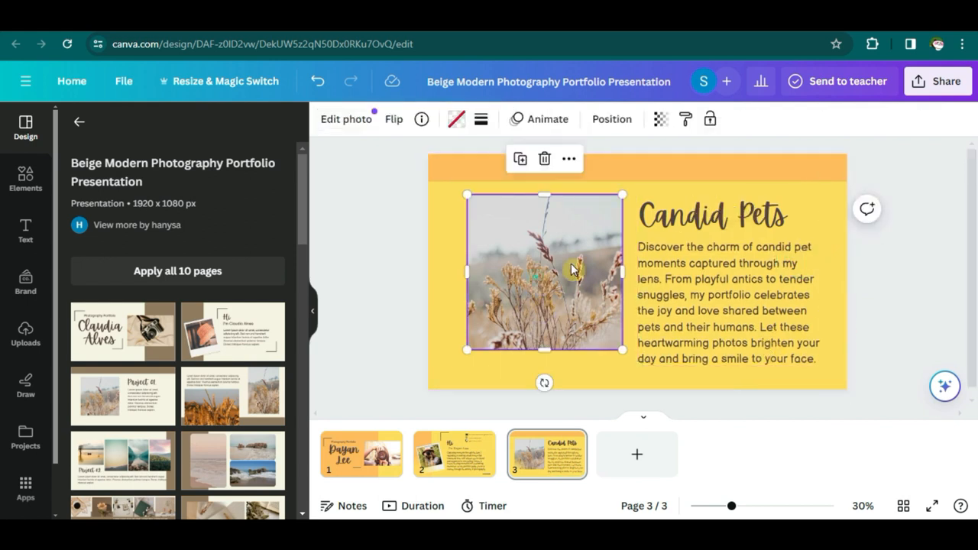
- Search Elements for grids, browse the grid layouts, and delete the flower photo
{"action": "left_click", "coordinate": [25, 188]}
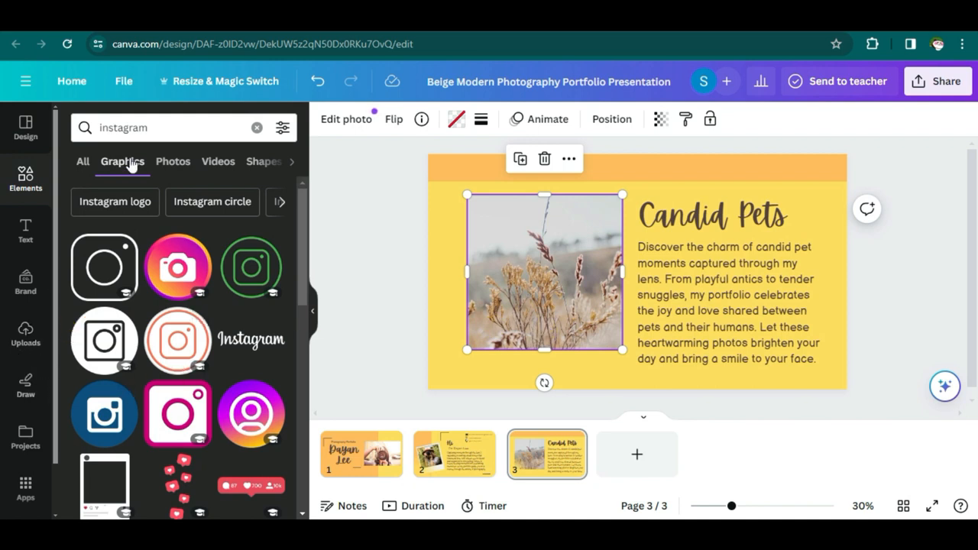
{"action": "left_click", "coordinate": [107, 127]}
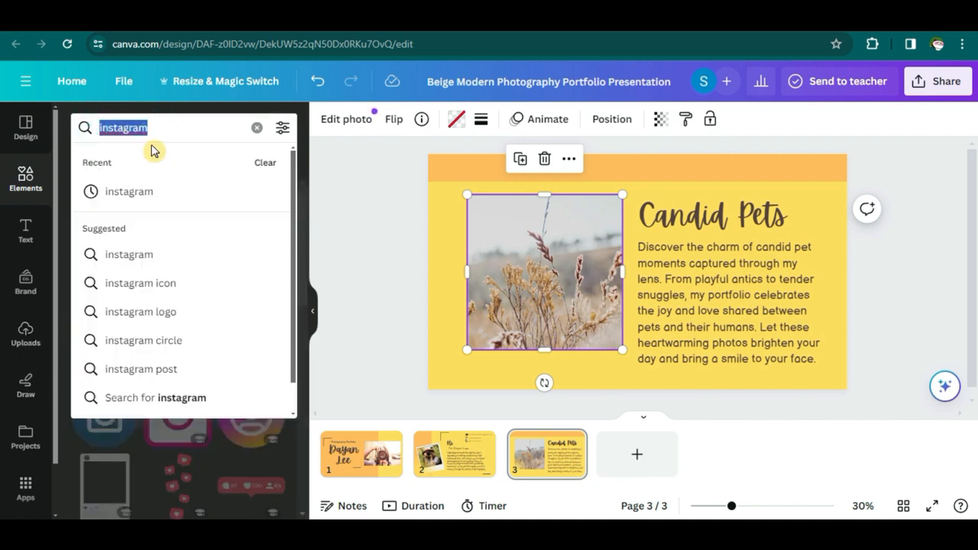
{"action": "type", "text": "grid"}
{"action": "key", "text": "Return"}
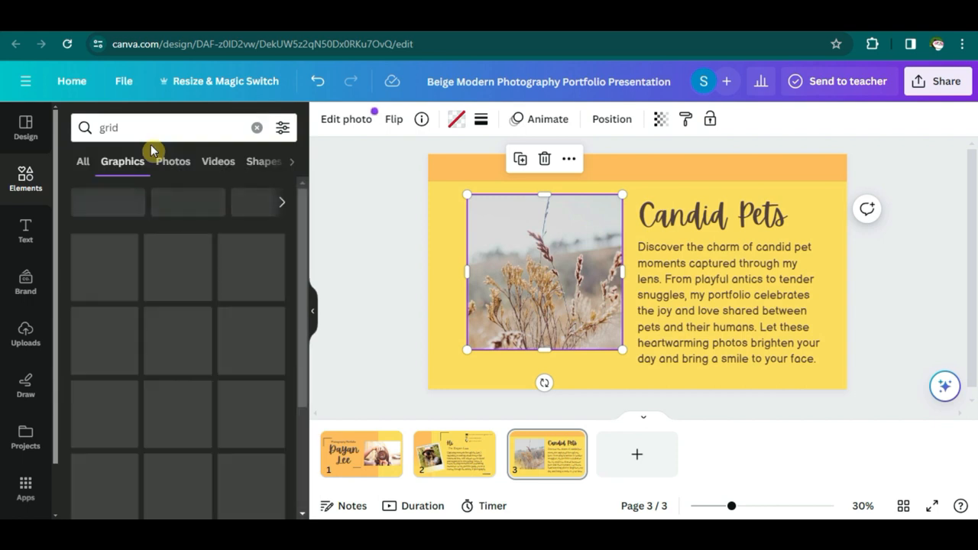
{"action": "left_click", "coordinate": [82, 169]}
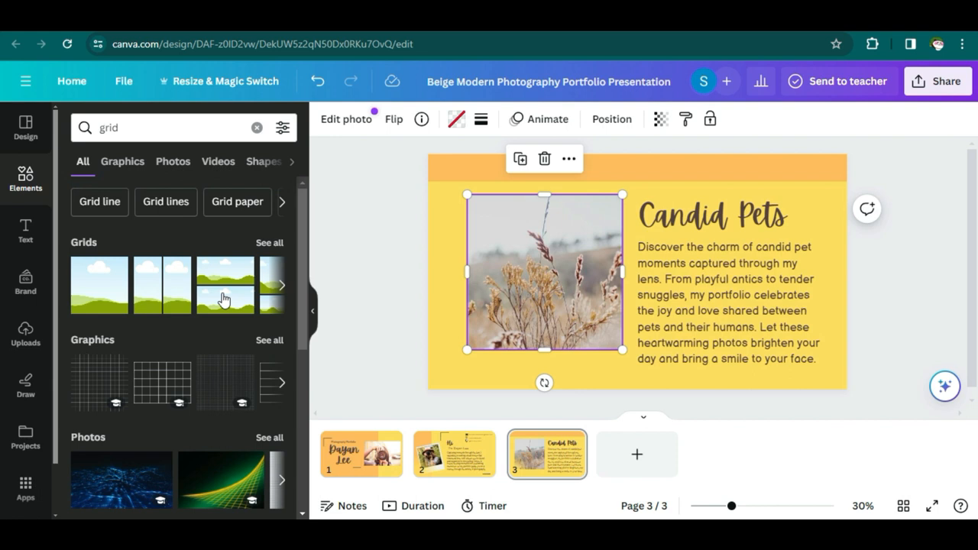
{"action": "left_click", "coordinate": [282, 289]}
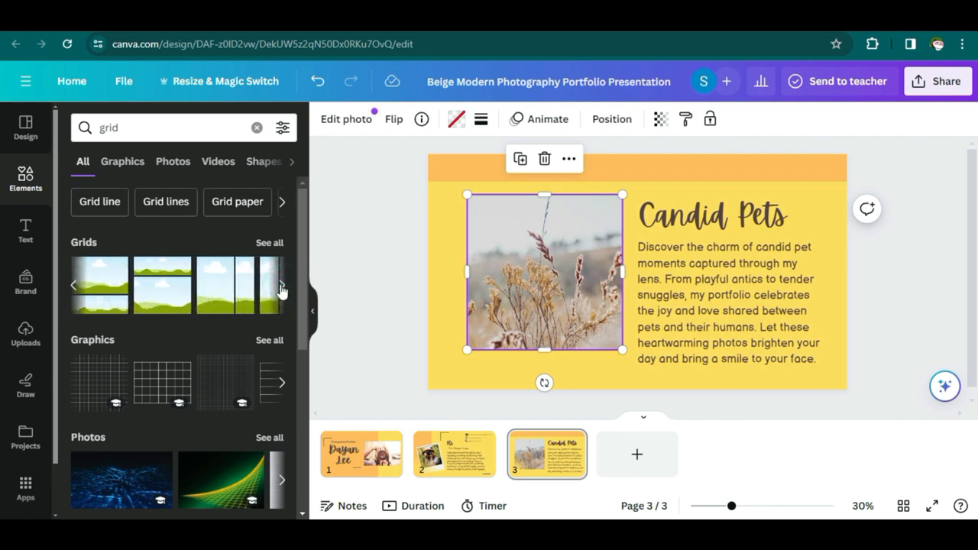
{"action": "left_click", "coordinate": [281, 288]}
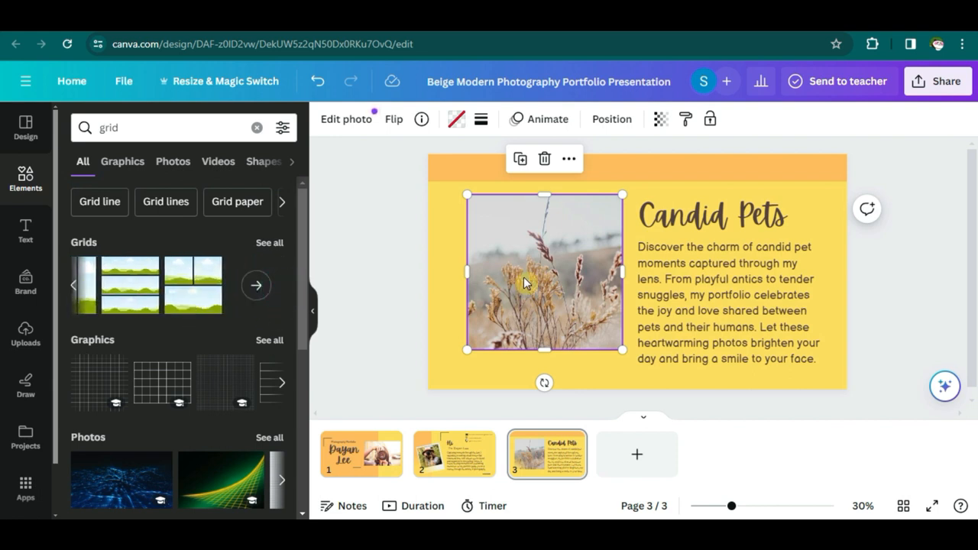
{"action": "key", "text": "Delete"}
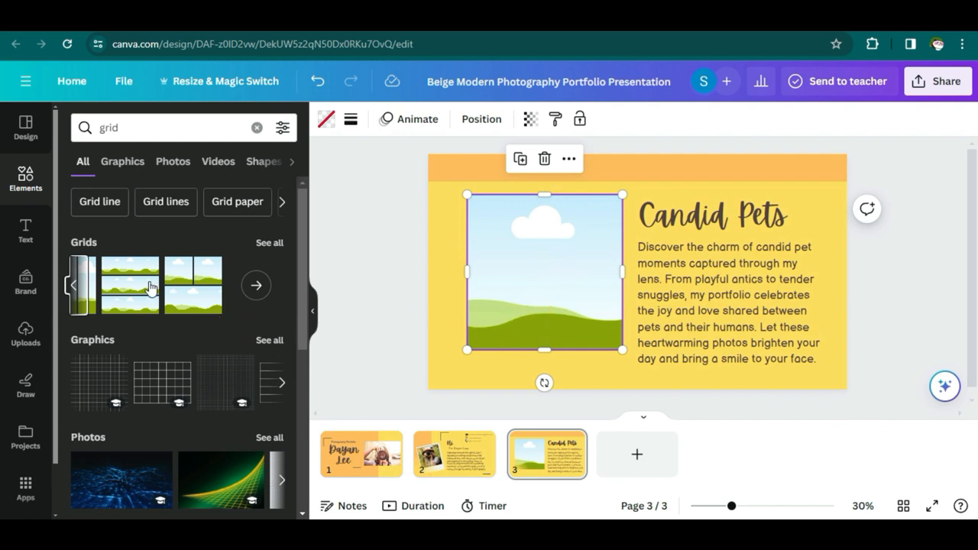
- Place a three-cell grid on page 3 and shrink it into the left half
{"action": "left_click", "coordinate": [195, 297]}
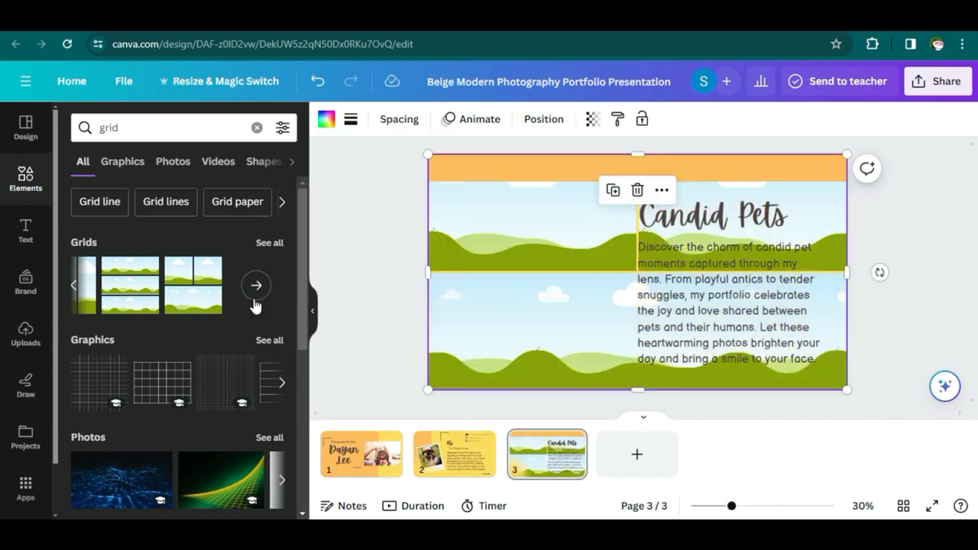
{"action": "key", "text": "ctrl+z"}
{"action": "left_click_drag", "start_coordinate": [192, 285], "coordinate": [477, 209]}
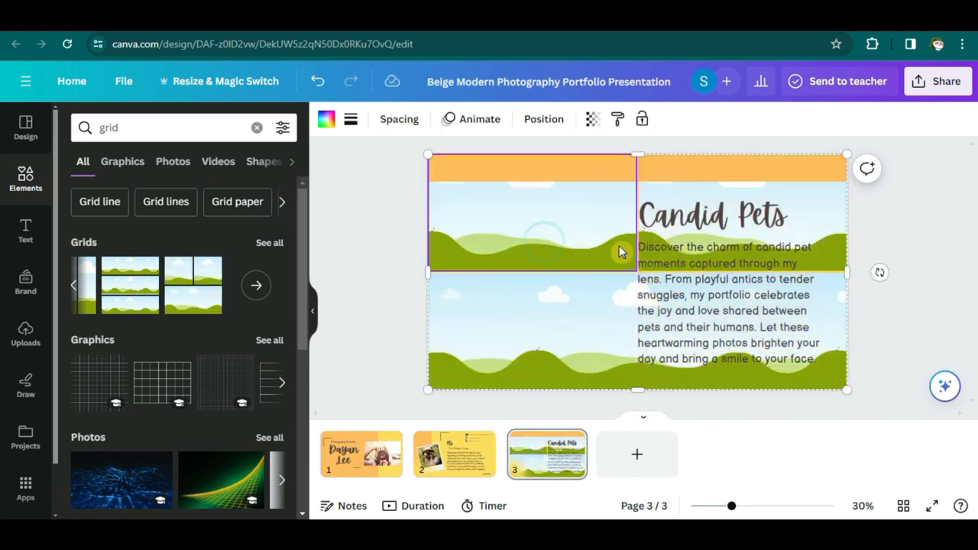
{"action": "left_click", "coordinate": [895, 329]}
{"action": "left_click", "coordinate": [836, 382]}
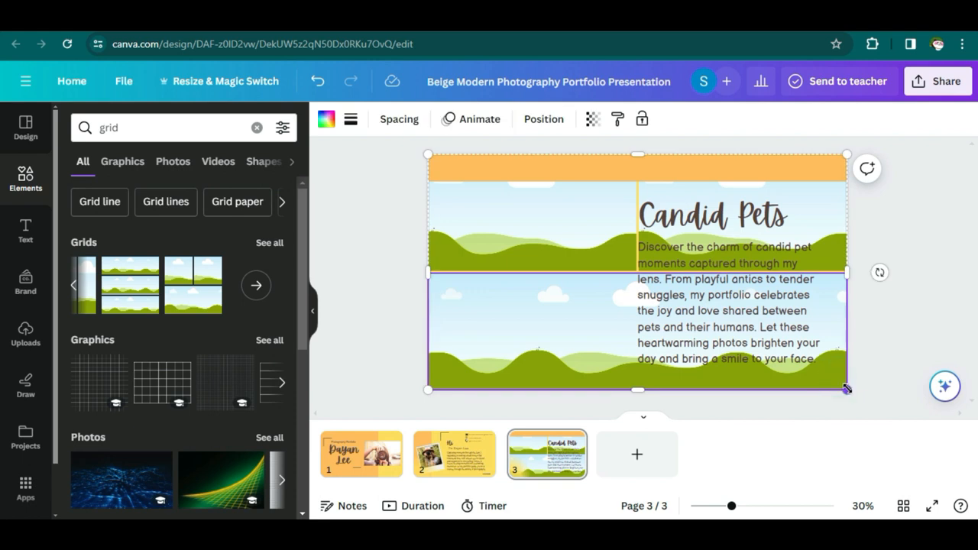
{"action": "left_click_drag", "start_coordinate": [845, 388], "coordinate": [628, 380]}
- Trim the grid's top-left corner and fill its top-left cell with a puppies photo from a 'dogs' search
{"action": "left_click_drag", "start_coordinate": [427, 154], "coordinate": [441, 197]}
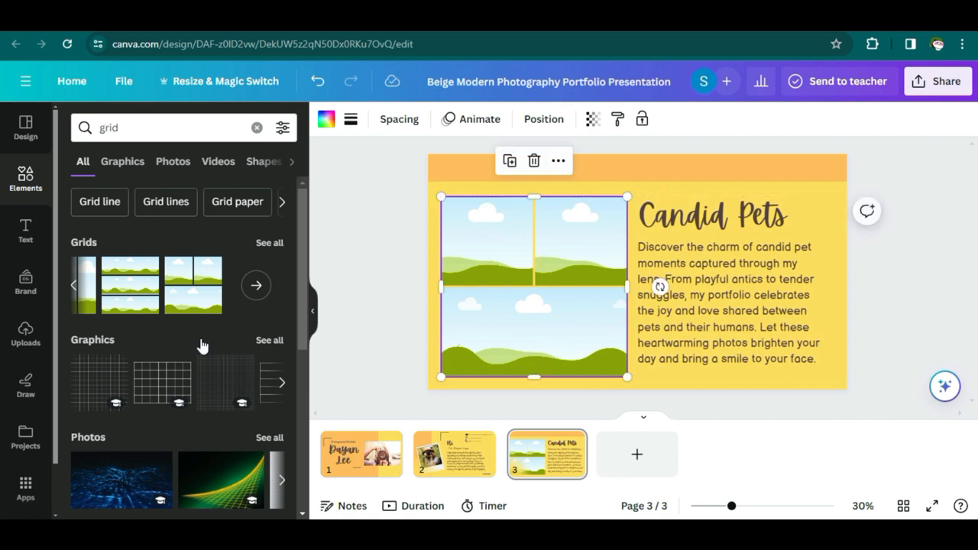
{"action": "left_click", "coordinate": [162, 161]}
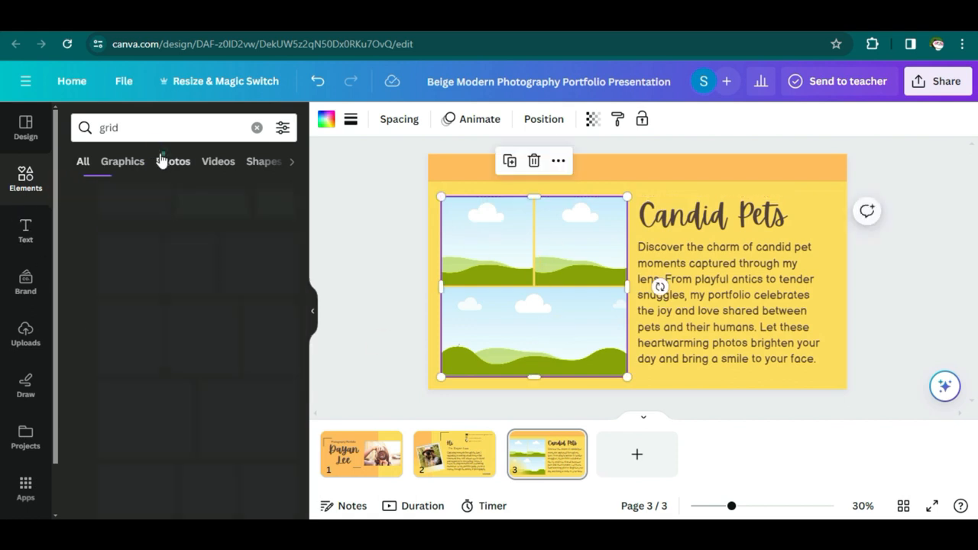
{"action": "left_click_drag", "start_coordinate": [131, 134], "coordinate": [93, 134]}
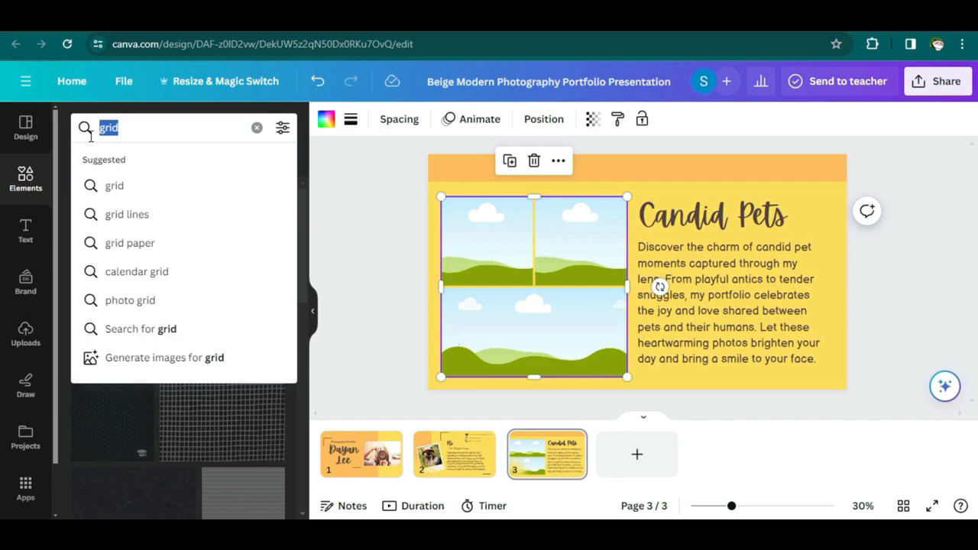
{"action": "type", "text": "dogs"}
{"action": "key", "text": "Return"}
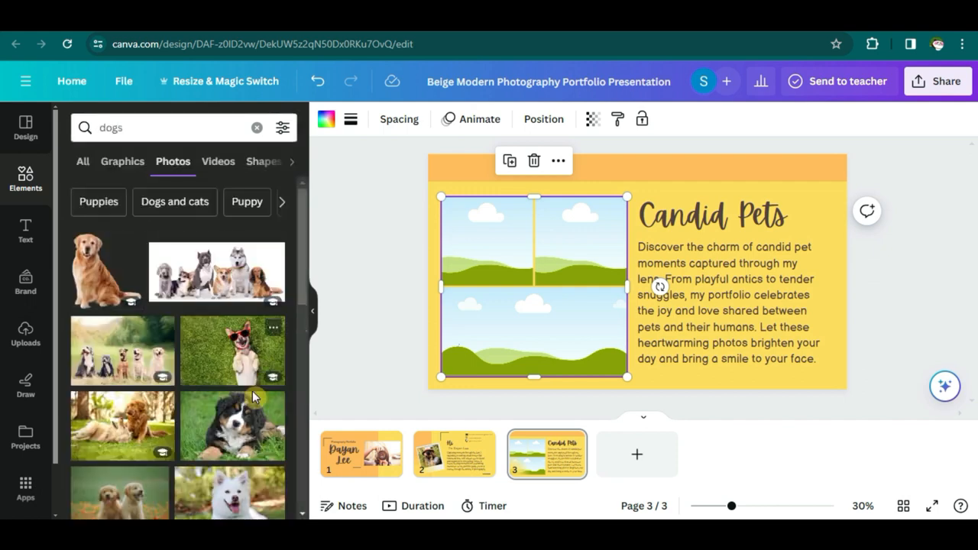
{"action": "left_click_drag", "start_coordinate": [120, 493], "coordinate": [488, 243]}
- Add a cat photo and a dog-and-cat photo ('pets' search) to the remaining grid cells
{"action": "left_click_drag", "start_coordinate": [127, 131], "coordinate": [96, 132]}
{"action": "type", "text": "cat"}
{"action": "key", "text": "Return"}
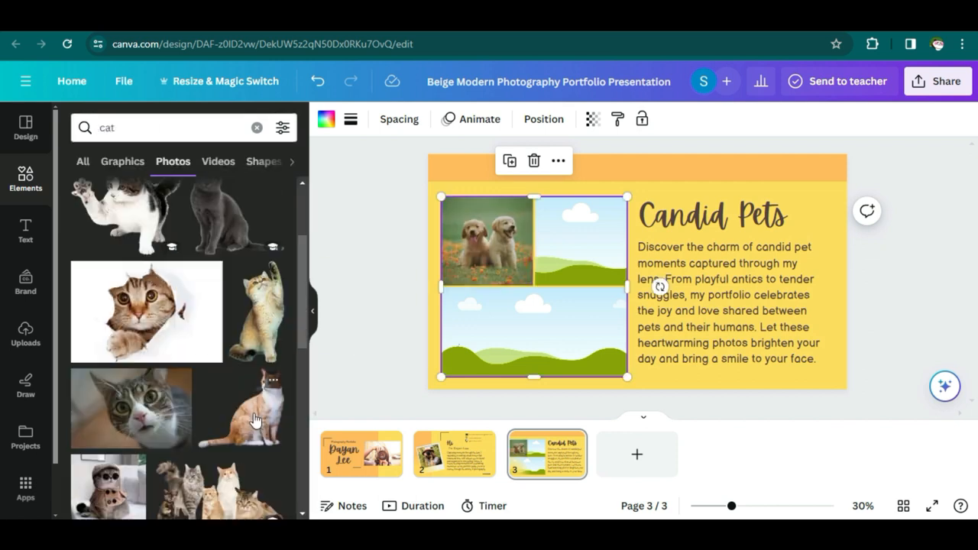
{"action": "left_click_drag", "start_coordinate": [135, 220], "coordinate": [553, 243]}
{"action": "left_click_drag", "start_coordinate": [121, 130], "coordinate": [97, 131]}
{"action": "type", "text": "pets"}
{"action": "key", "text": "Return"}
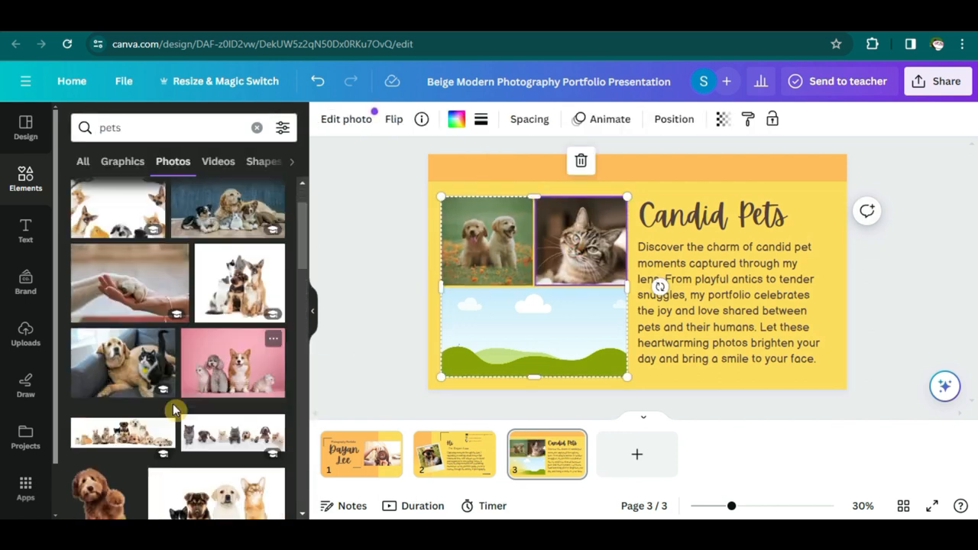
{"action": "left_click_drag", "start_coordinate": [122, 359], "coordinate": [535, 331]}
{"action": "left_click", "coordinate": [667, 395]}
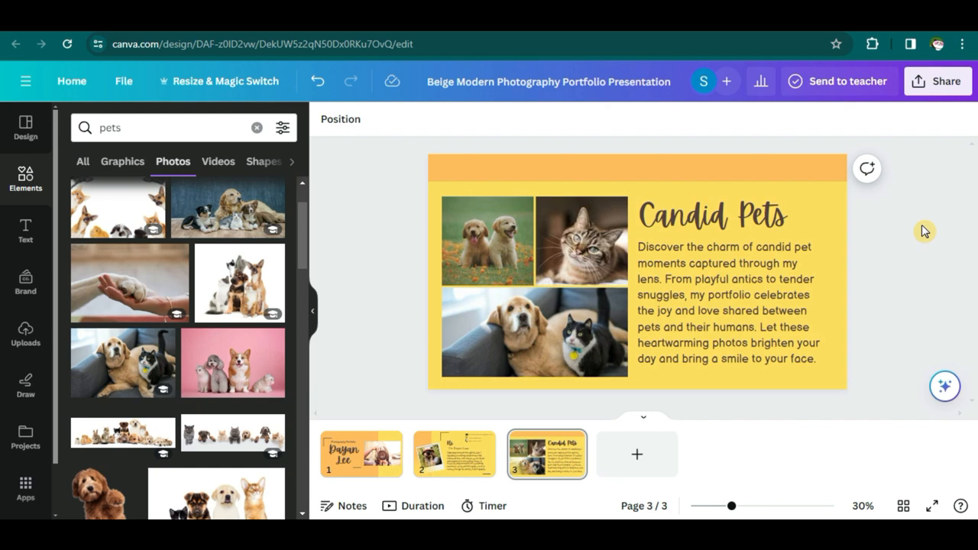
- Shift the Candid Pets heading and paragraph, enlarge the photo grid, and add a blank page 4
{"action": "left_click", "coordinate": [749, 216]}
{"action": "left_click_drag", "start_coordinate": [770, 214], "coordinate": [820, 205]}
{"action": "left_click_drag", "start_coordinate": [771, 288], "coordinate": [779, 294]}
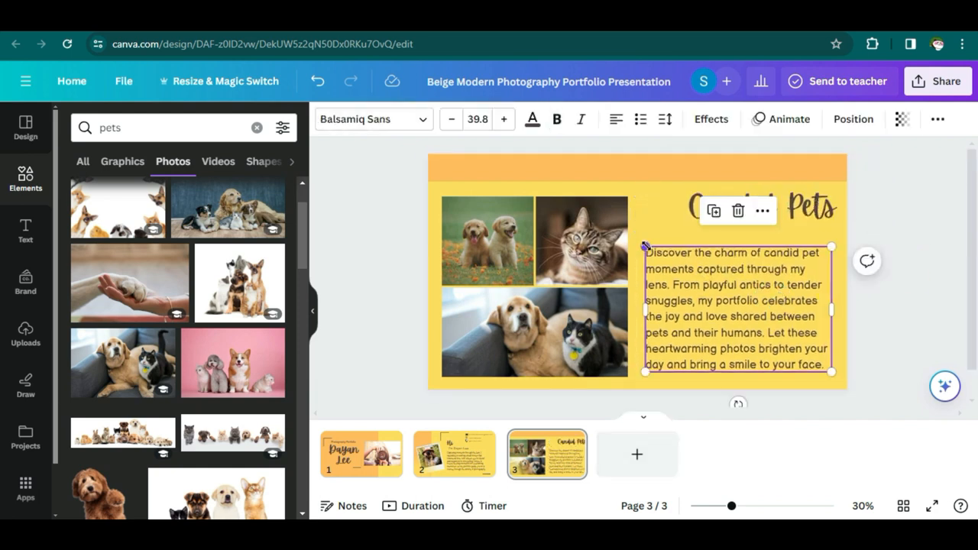
{"action": "left_click", "coordinate": [928, 371]}
{"action": "left_click", "coordinate": [624, 200]}
{"action": "left_click_drag", "start_coordinate": [628, 197], "coordinate": [645, 187]}
{"action": "left_click", "coordinate": [923, 330]}
{"action": "left_click", "coordinate": [471, 186]}
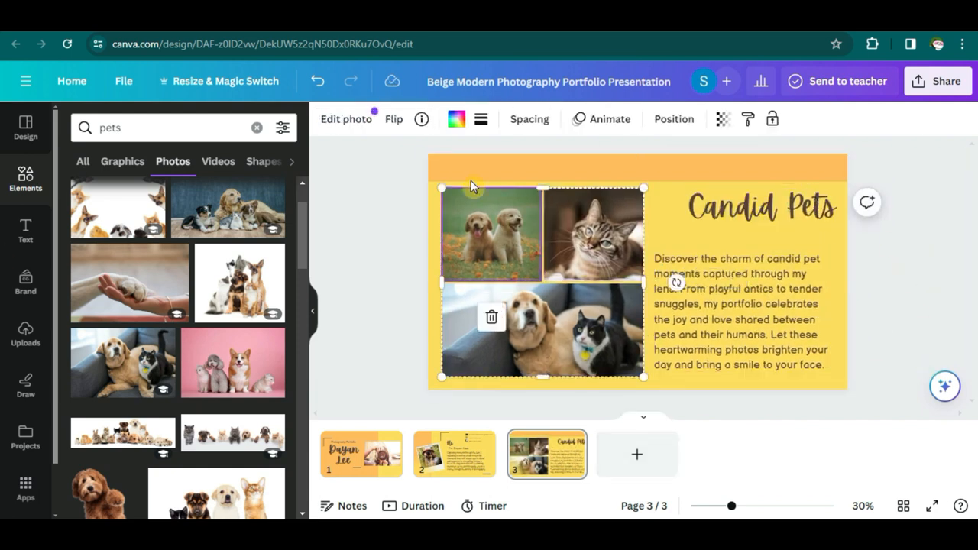
{"action": "left_click", "coordinate": [639, 459]}
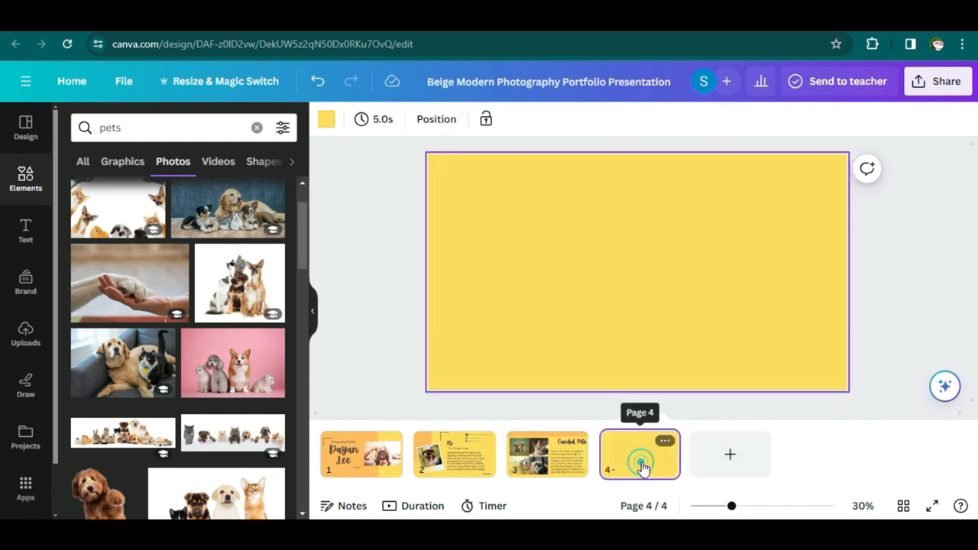
- Apply the Project 02 layout to page 4, with an orange side shape and a yellow background
{"action": "left_click", "coordinate": [25, 127]}
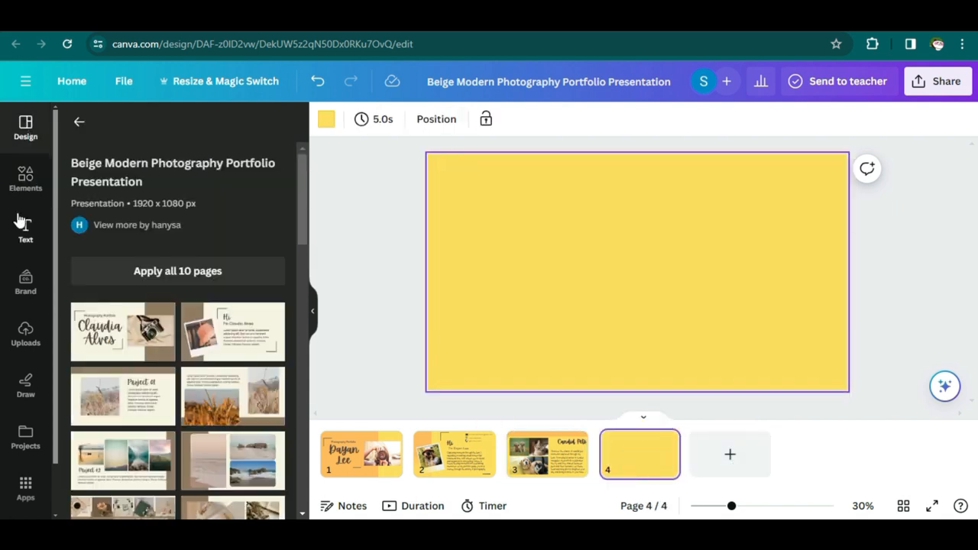
{"action": "left_click", "coordinate": [126, 458]}
{"action": "left_click", "coordinate": [837, 325]}
{"action": "left_click", "coordinate": [398, 119]}
{"action": "left_click", "coordinate": [195, 246]}
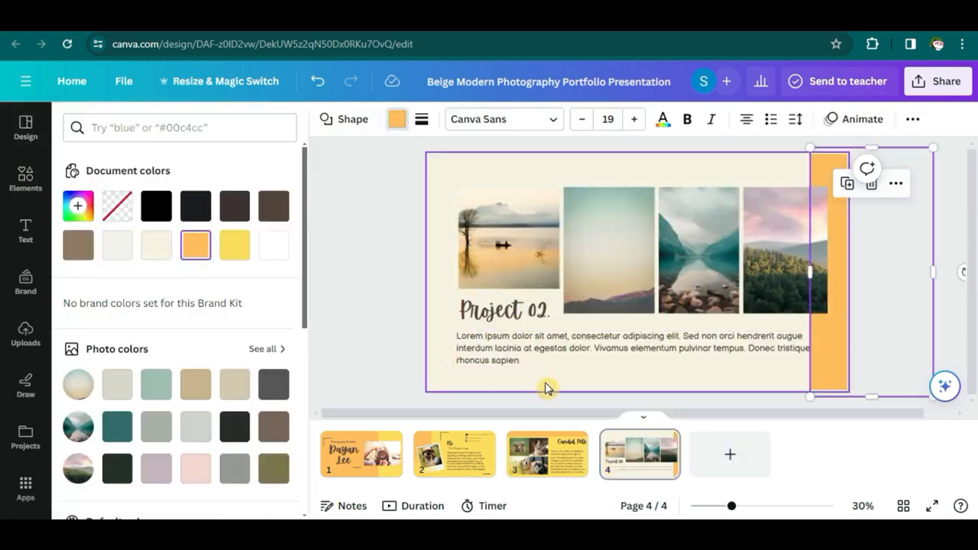
{"action": "left_click", "coordinate": [546, 386]}
{"action": "left_click", "coordinate": [198, 252]}
- Retitle the Project 02 heading on page 4 as 'FOOD'
{"action": "left_click", "coordinate": [536, 311]}
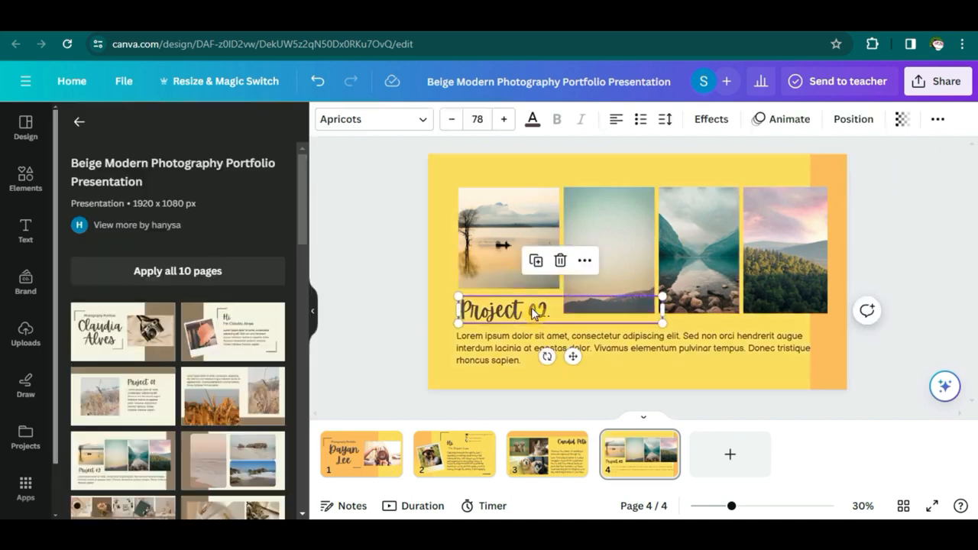
{"action": "left_click", "coordinate": [538, 312]}
{"action": "left_click", "coordinate": [592, 533]}
{"action": "left_click", "coordinate": [541, 315]}
{"action": "double_click", "coordinate": [541, 317]}
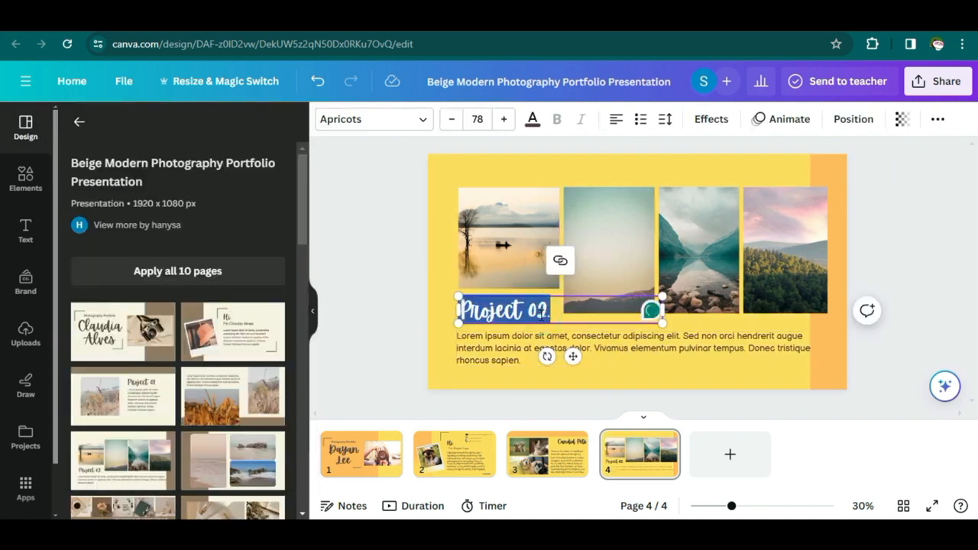
- Replace the Lorem ipsum body text with the food photography paragraph copied from Notepad
{"action": "left_click", "coordinate": [601, 343]}
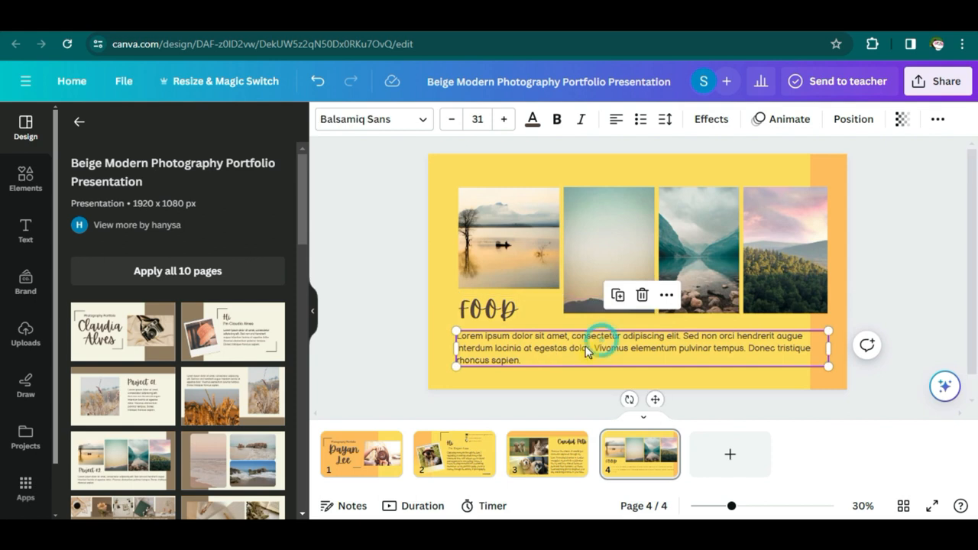
{"action": "double_click", "coordinate": [538, 365]}
{"action": "left_click", "coordinate": [490, 533]}
{"action": "scroll", "coordinate": [196, 402], "scroll_direction": "down", "scroll_amount": 2}
{"action": "left_click_drag", "start_coordinate": [98, 428], "coordinate": [55, 358]}
{"action": "left_click", "coordinate": [502, 361]}
{"action": "type", "text": "Experience the beauty of food through my captivating photography. Each image showcases delicious dishes with vibrant colors and tempting textures. Let these photos inspire your culinary creativity and whet your appetite"}
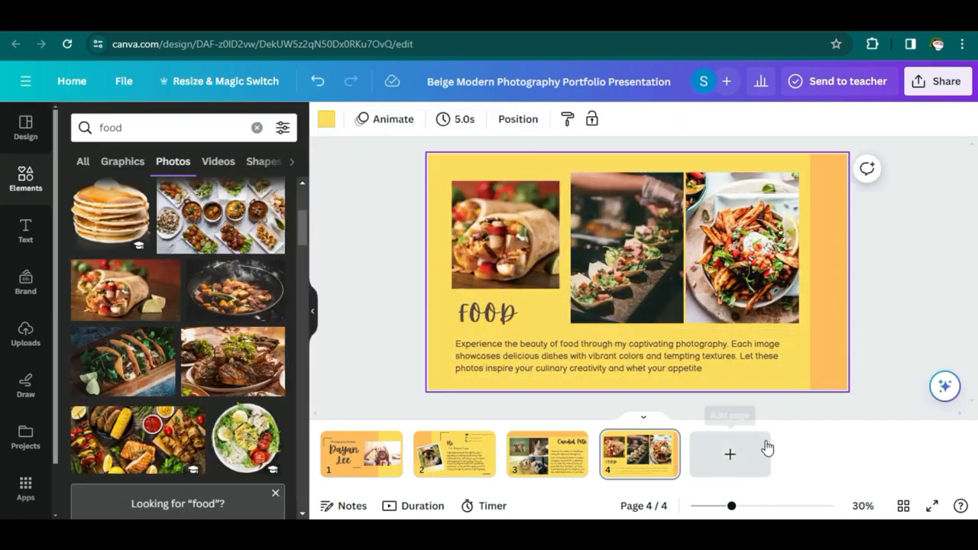
{"action": "left_click", "coordinate": [726, 453]}
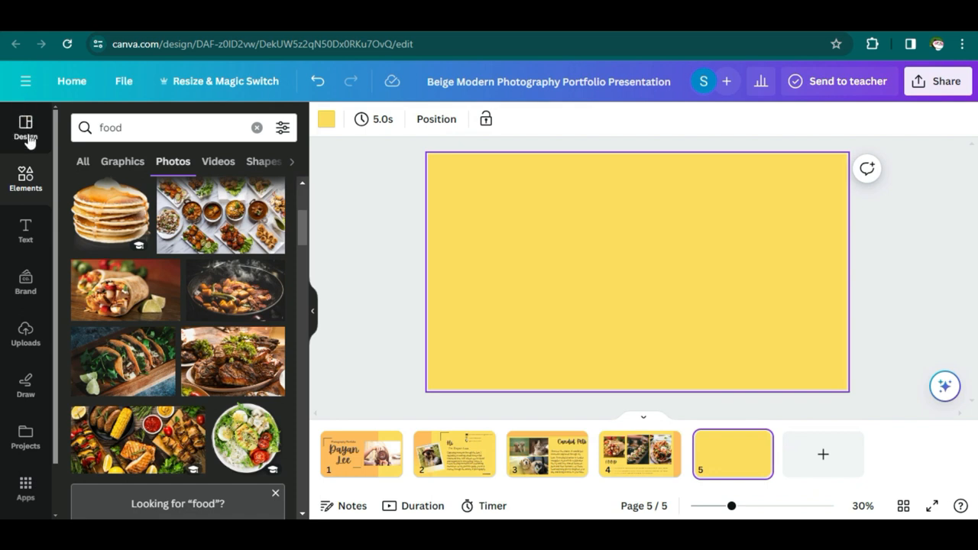
- Give page 5 the Project 03 layout and add a three-column photo grid for street photos
{"action": "left_click", "coordinate": [28, 137]}
{"action": "scroll", "coordinate": [268, 412], "scroll_direction": "down", "scroll_amount": 2}
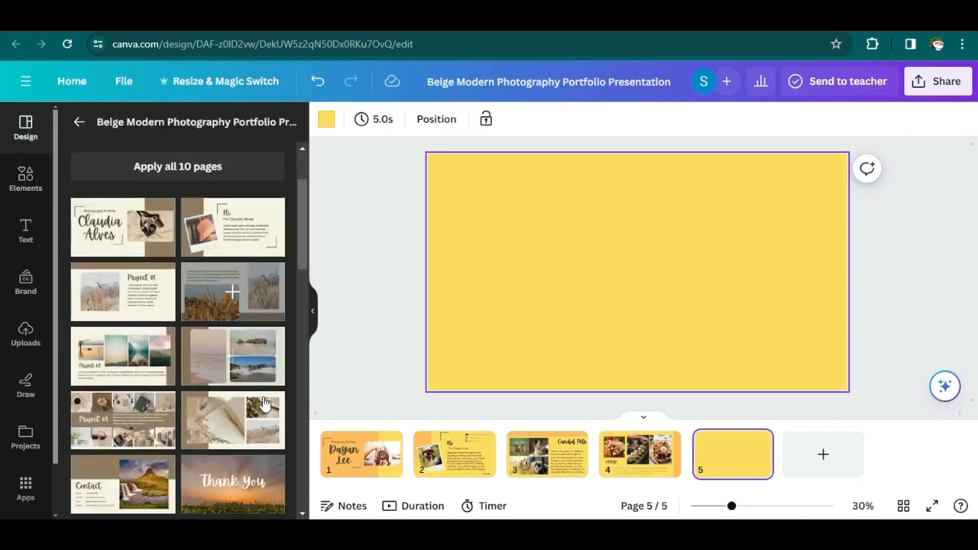
{"action": "scroll", "coordinate": [263, 402], "scroll_direction": "down", "scroll_amount": 1}
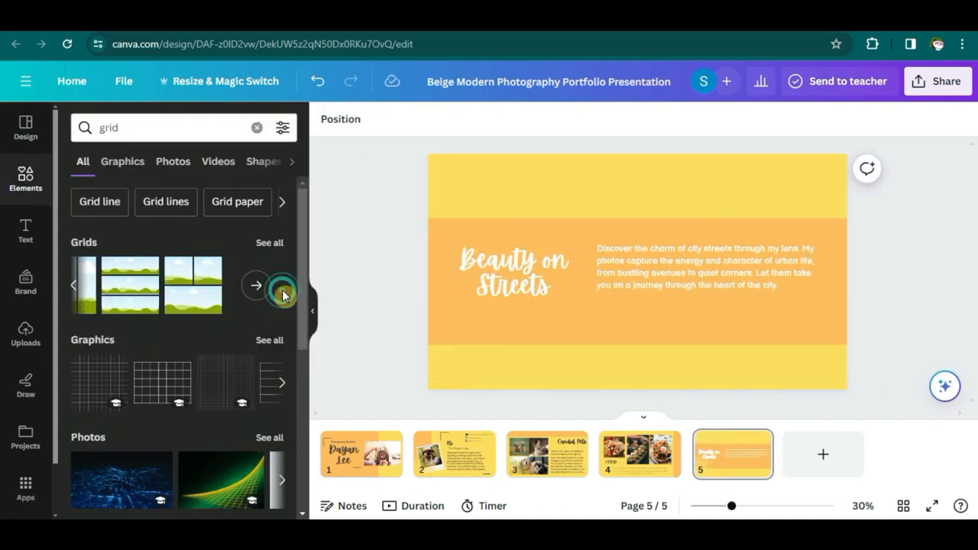
{"action": "left_click", "coordinate": [267, 242]}
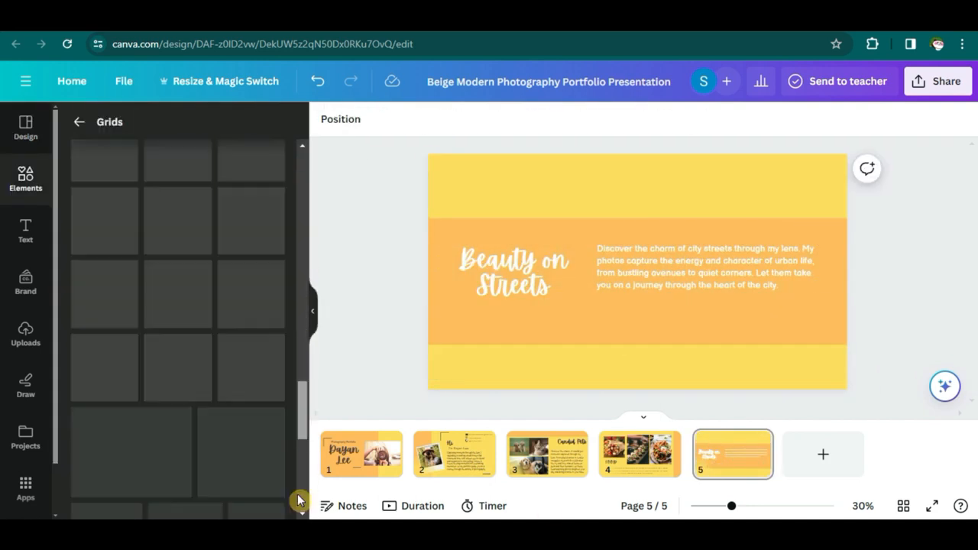
{"action": "left_click", "coordinate": [180, 187]}
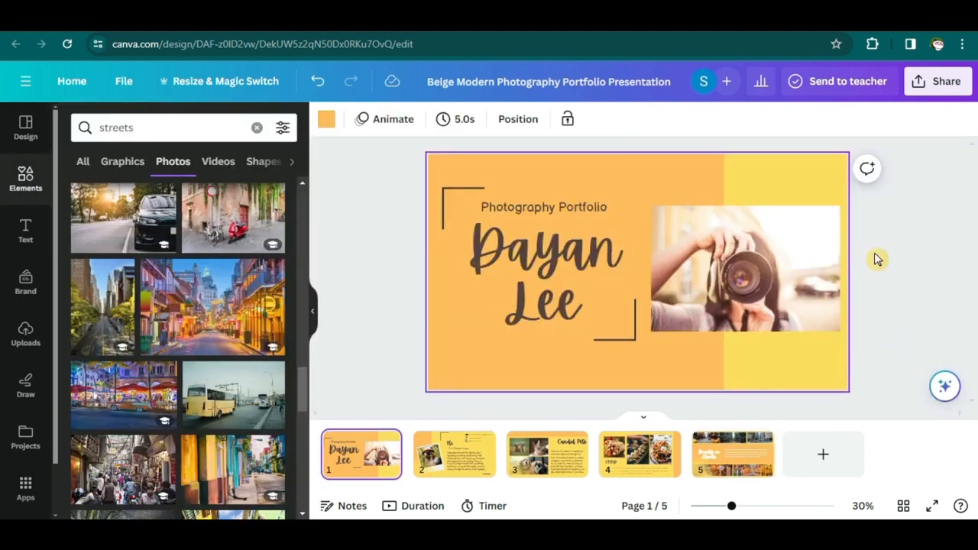
- Add page 6 with 'Thank You' text over a photo of a woman holding a camera
{"action": "left_click", "coordinate": [821, 453]}
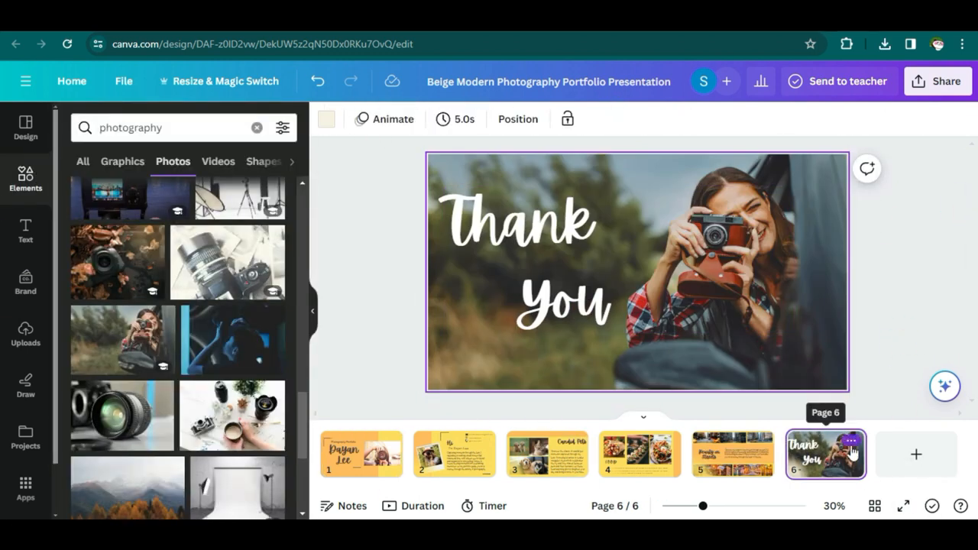
{"action": "left_click", "coordinate": [782, 326]}
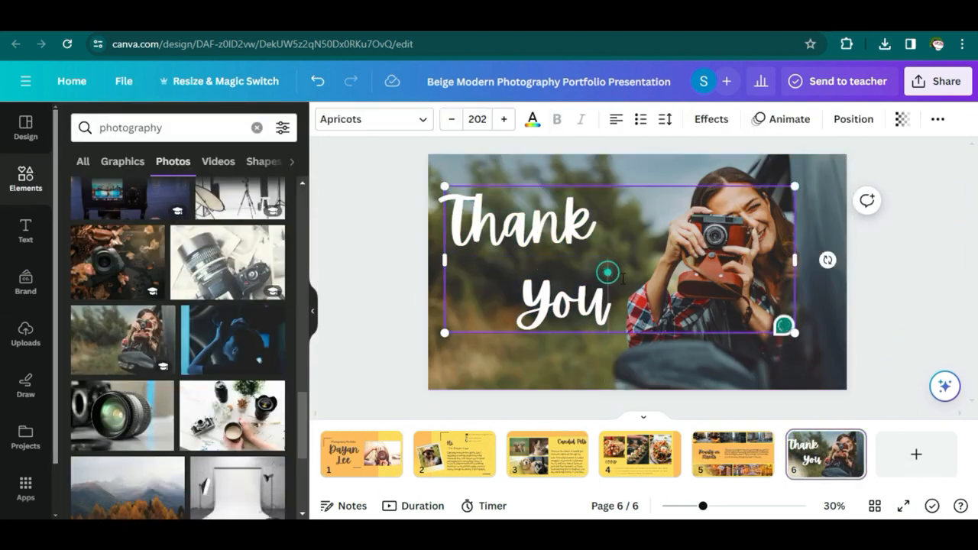
{"action": "double_click", "coordinate": [655, 372]}
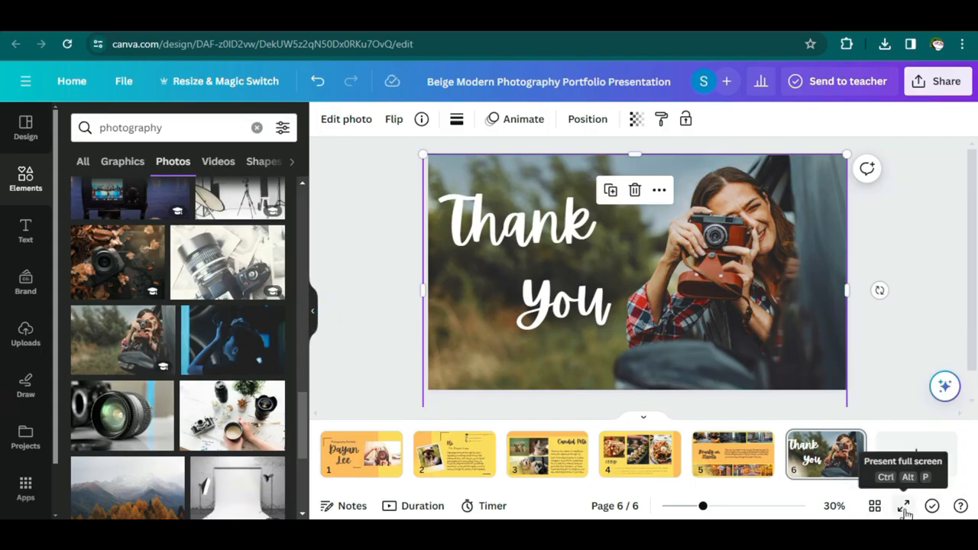
{"action": "left_click", "coordinate": [904, 506]}
{"action": "key", "text": "Escape"}
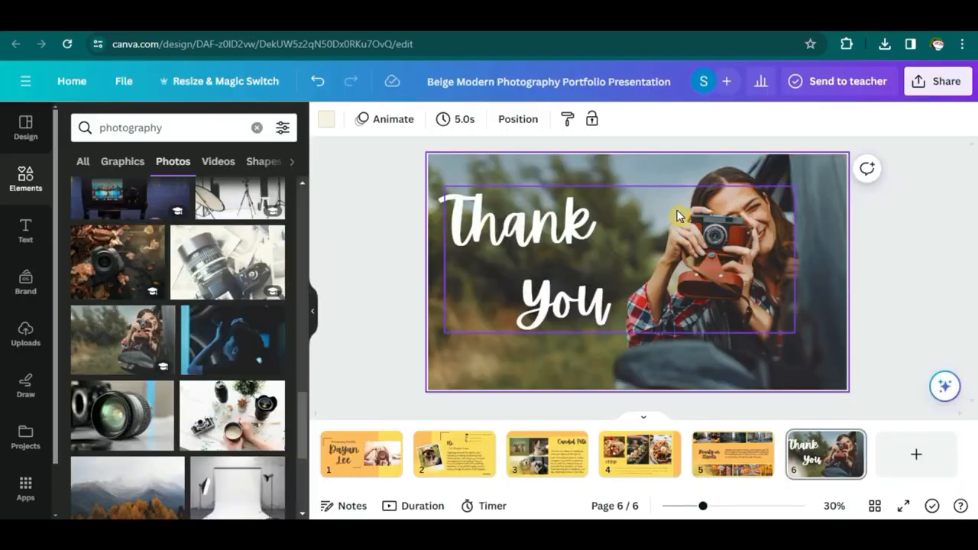
{"action": "left_click", "coordinate": [389, 461]}
- Download all six pages of the portfolio as a PDF Standard file
{"action": "left_click", "coordinate": [925, 84]}
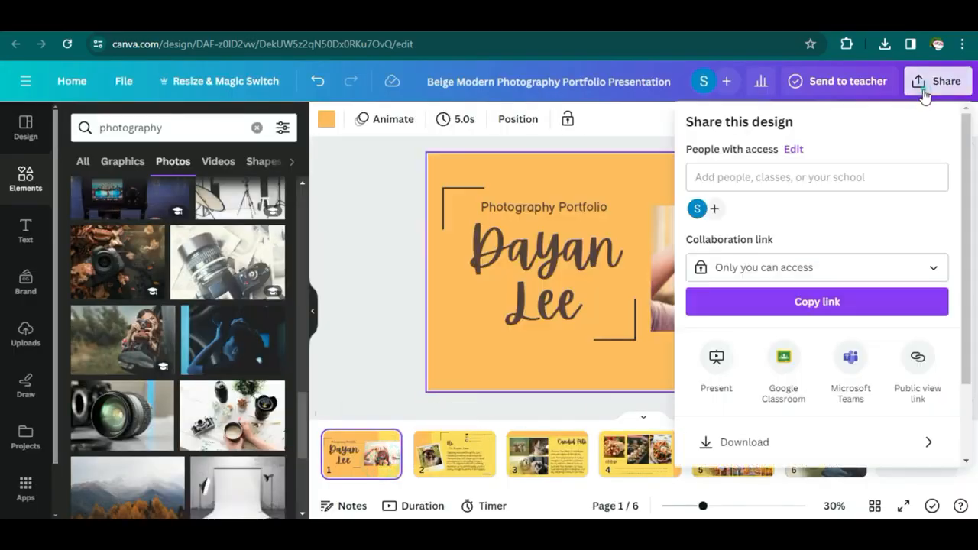
{"action": "scroll", "coordinate": [794, 373], "scroll_direction": "down", "scroll_amount": 2}
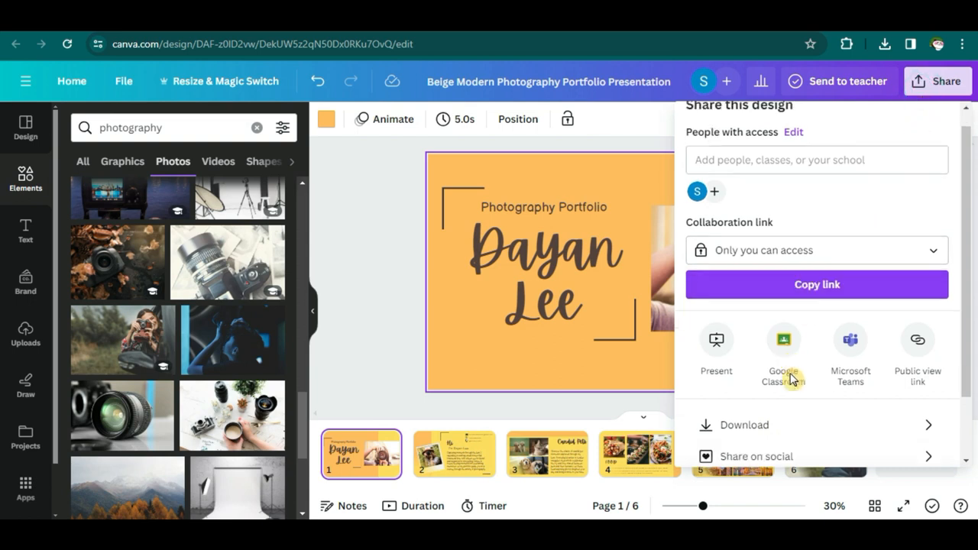
{"action": "left_click", "coordinate": [780, 373]}
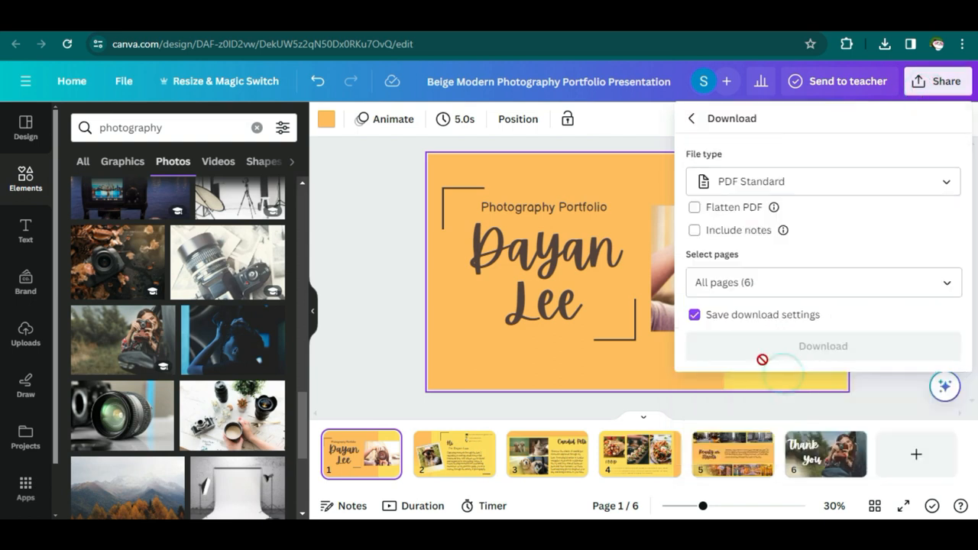
{"action": "left_click", "coordinate": [764, 281]}
{"action": "scroll", "coordinate": [801, 157], "scroll_direction": "down", "scroll_amount": 2}
{"action": "scroll", "coordinate": [802, 157], "scroll_direction": "up", "scroll_amount": 2}
{"action": "left_click", "coordinate": [813, 279]}
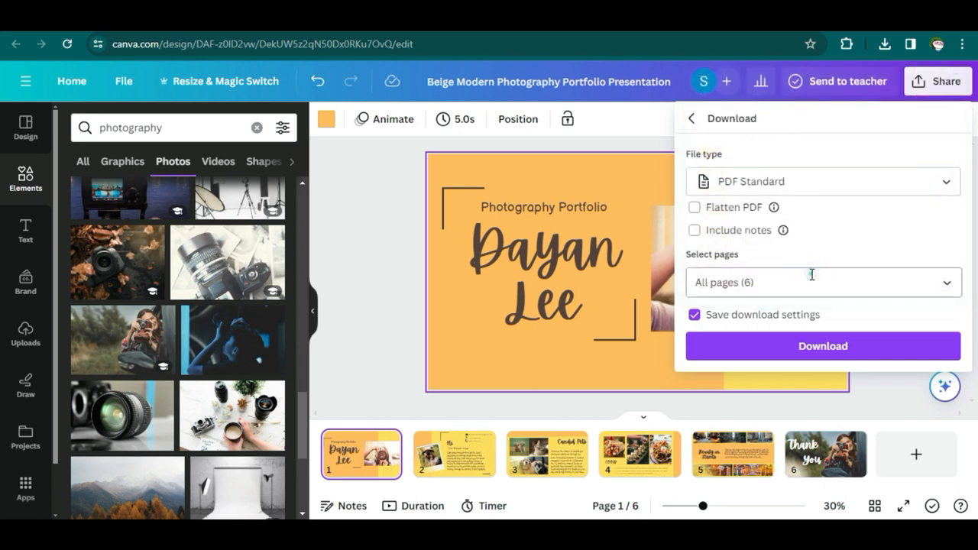
{"action": "left_click", "coordinate": [781, 348]}
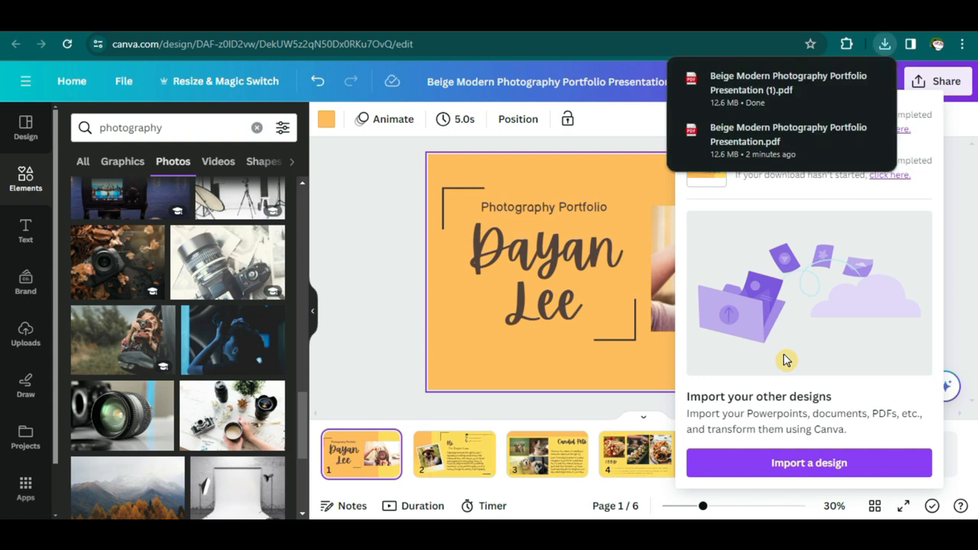
- Open the downloaded 12.6 MB portfolio PDF from the Downloads folder
{"action": "mouse_move", "coordinate": [847, 103]}
{"action": "left_click", "coordinate": [846, 81]}
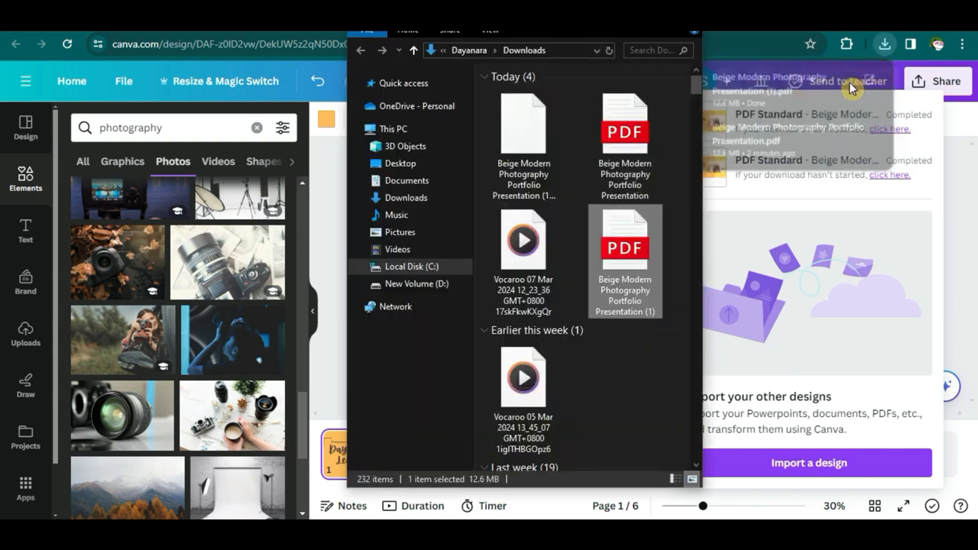
{"action": "double_click", "coordinate": [622, 266]}
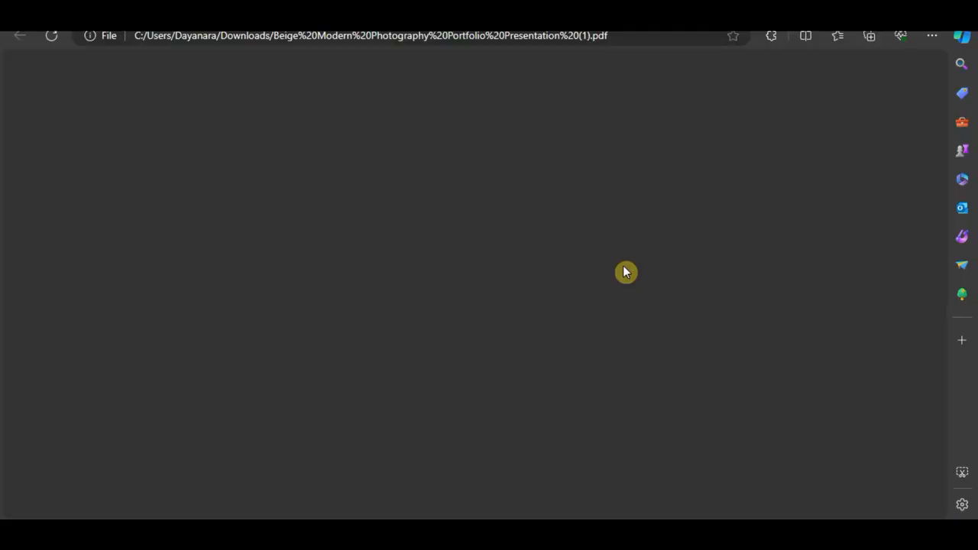
- Scroll through the six PDF pages in Edge, zoom out twice, and return to the top
{"action": "scroll", "coordinate": [794, 317], "scroll_direction": "down", "scroll_amount": 10}
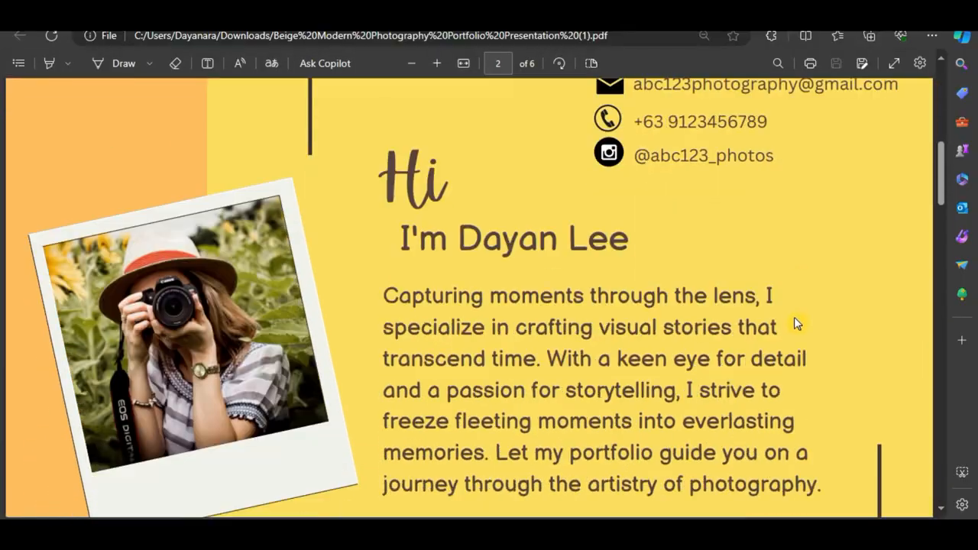
{"action": "scroll", "coordinate": [795, 325], "scroll_direction": "down", "scroll_amount": 15}
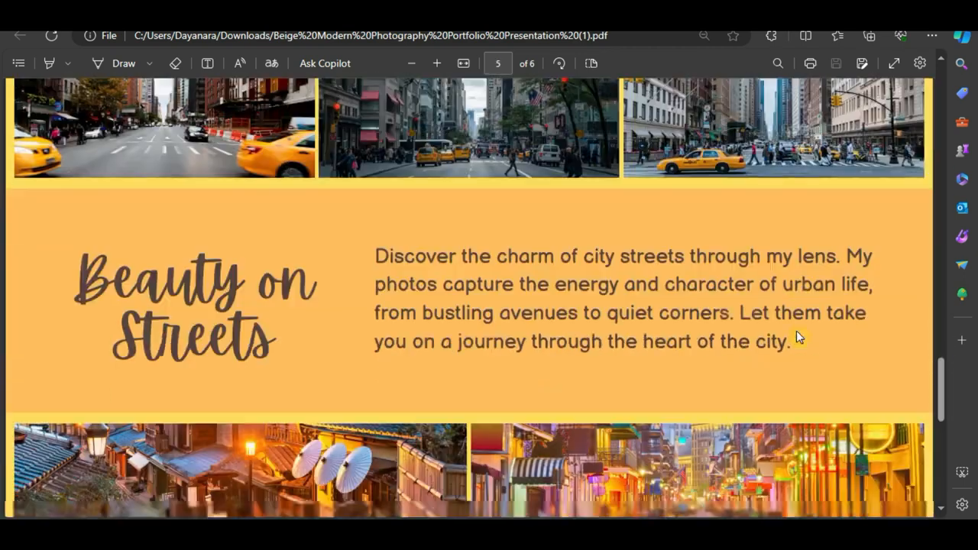
{"action": "scroll", "coordinate": [796, 331], "scroll_direction": "down", "scroll_amount": 7}
{"action": "left_click", "coordinate": [412, 63]}
{"action": "left_click", "coordinate": [413, 63]}
{"action": "left_click", "coordinate": [413, 63]}
{"action": "left_click", "coordinate": [413, 64]}
{"action": "left_click_drag", "start_coordinate": [939, 390], "coordinate": [940, 128]}
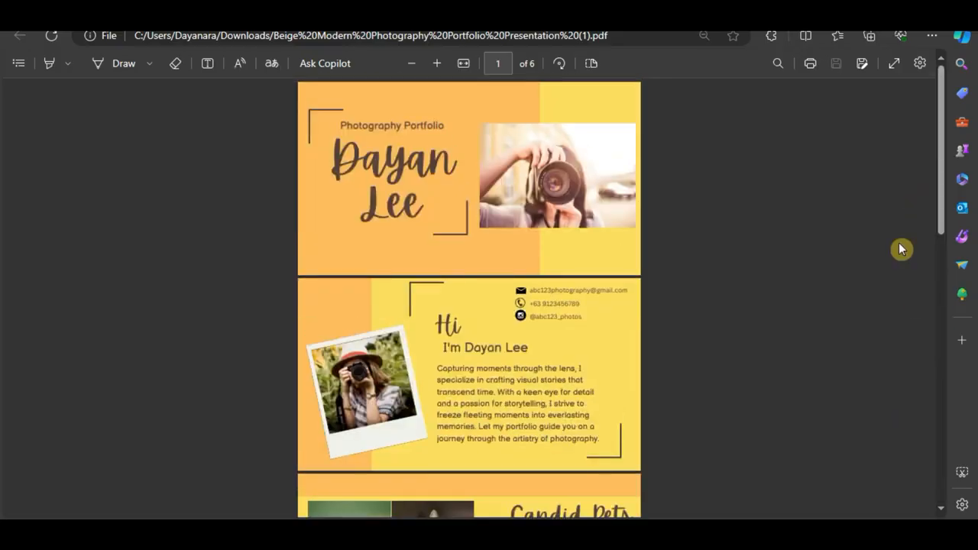